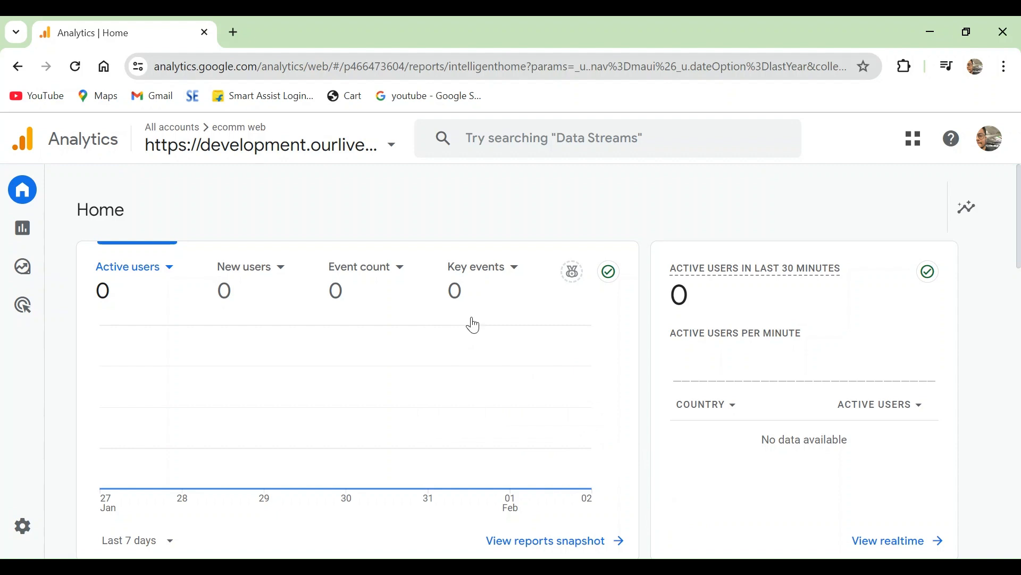
Switch to the recently used GA4 - Google Merch Shop property of the Demo Account.
left_click(219, 147)
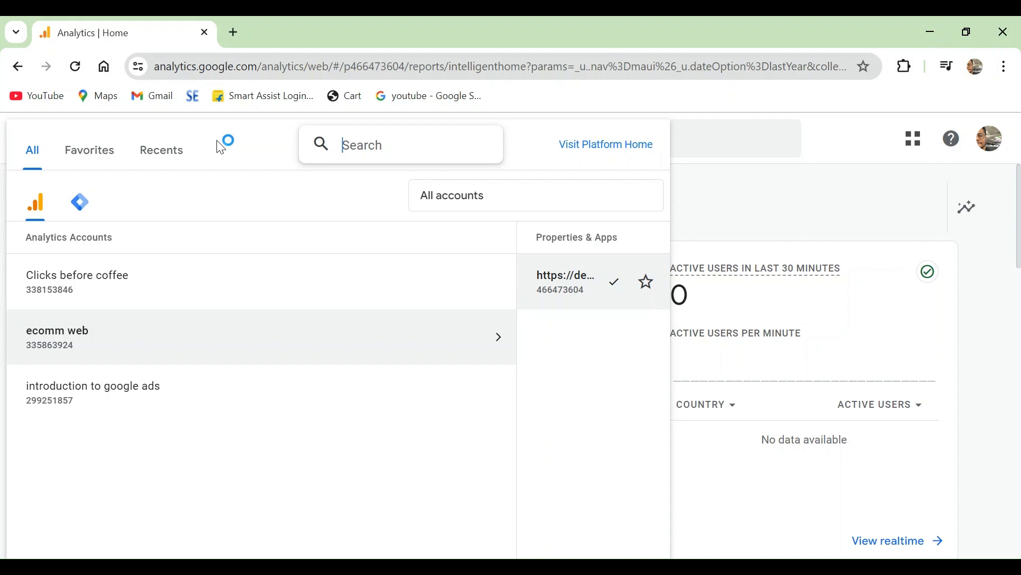
left_click(170, 160)
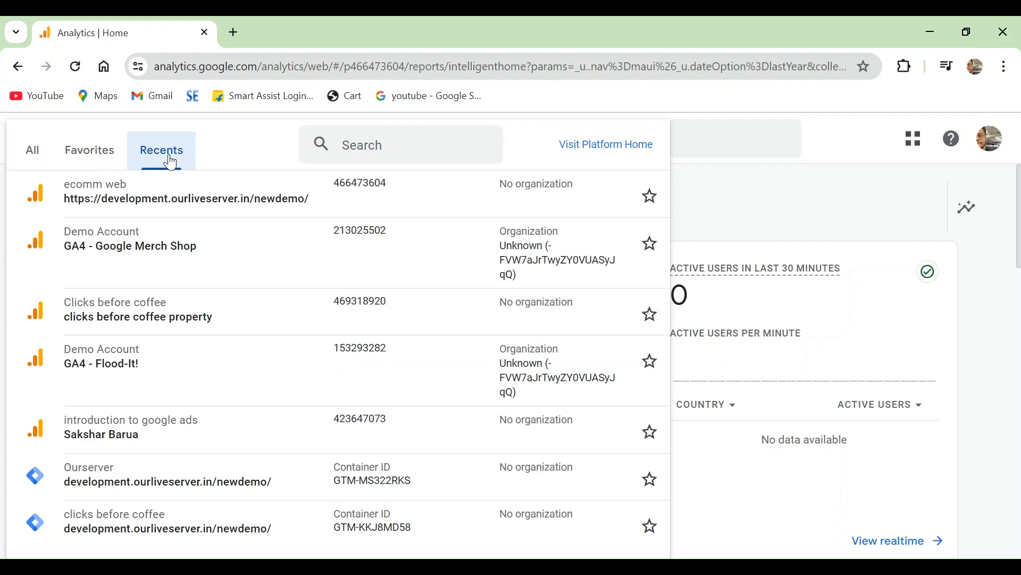
left_click(120, 246)
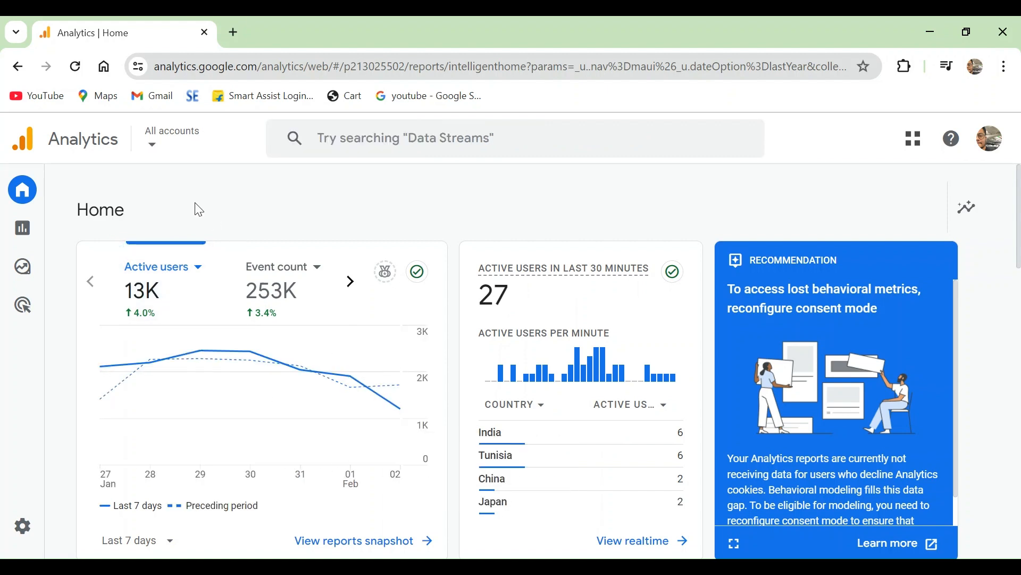
Open the Traffic acquisition report from the Acquisition group of the Life cycle reports.
mouse_move(33, 343)
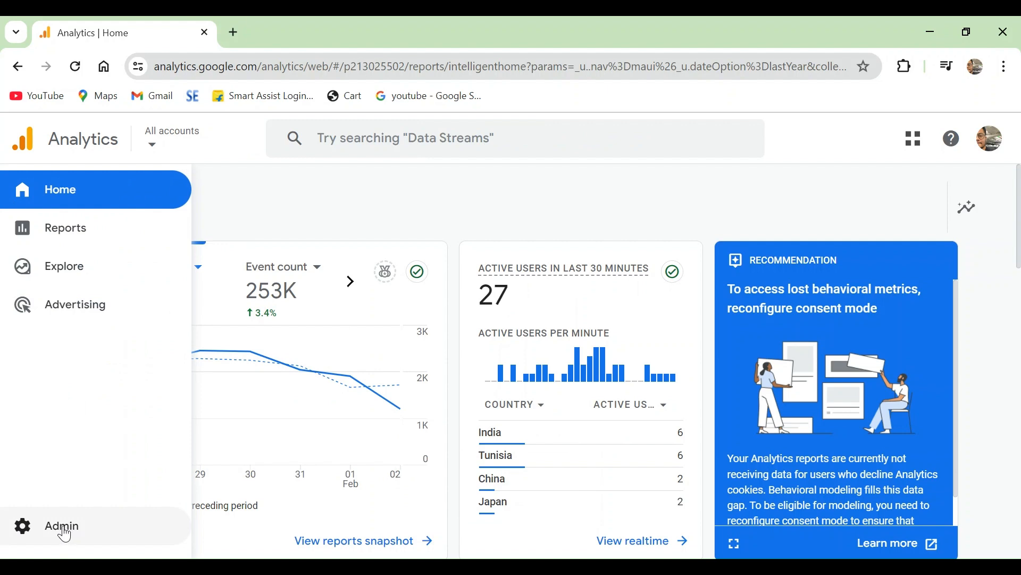
left_click(62, 238)
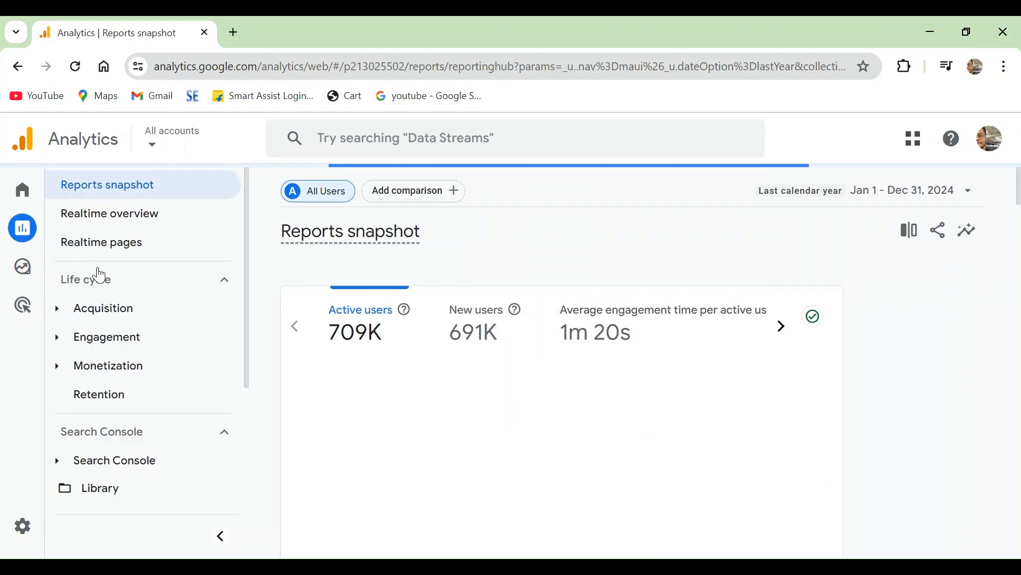
left_click(113, 309)
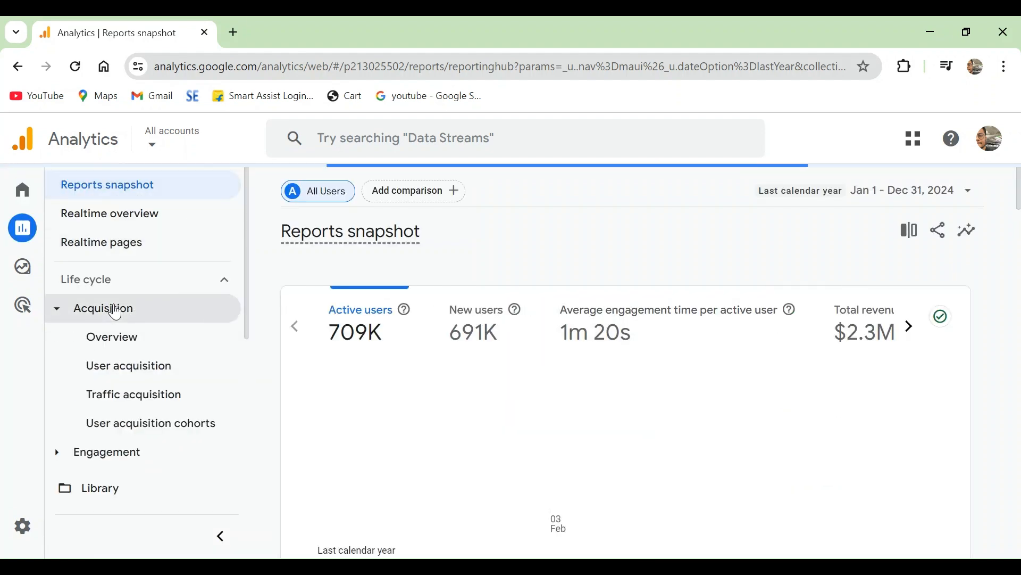
left_click(156, 398)
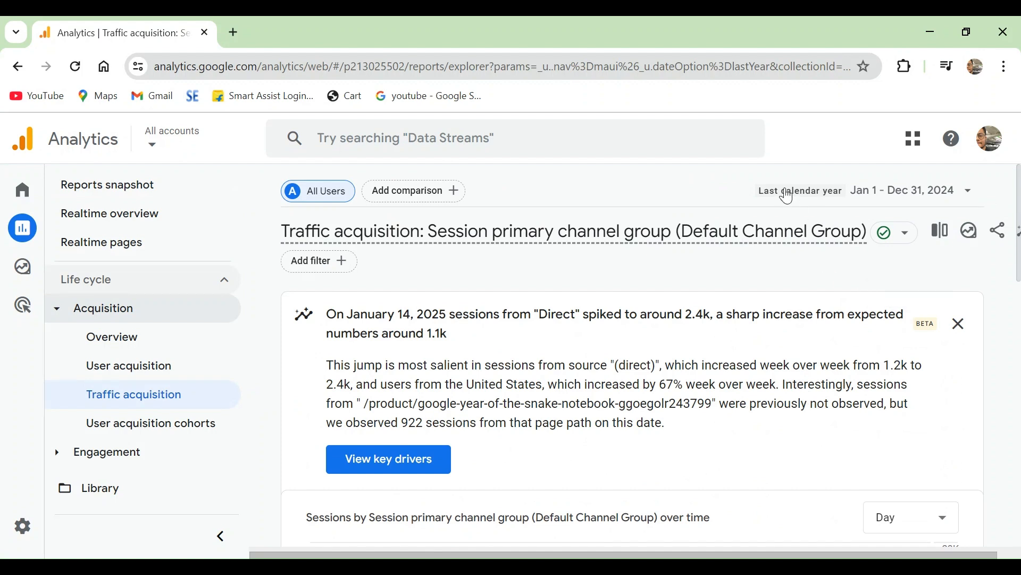
Set the Traffic acquisition report's date range to the last 28 days and apply it.
left_click(899, 191)
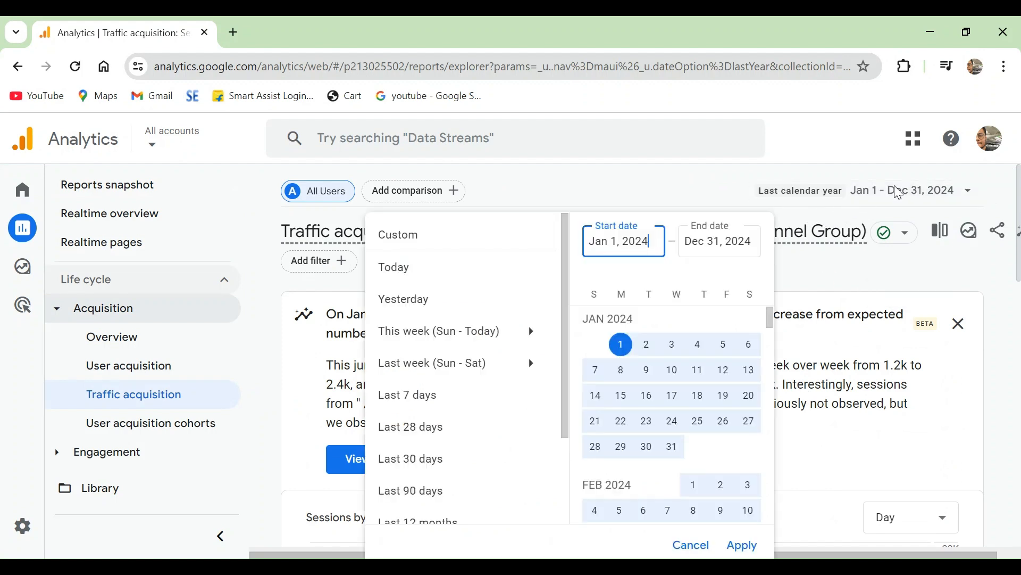
left_click(403, 440)
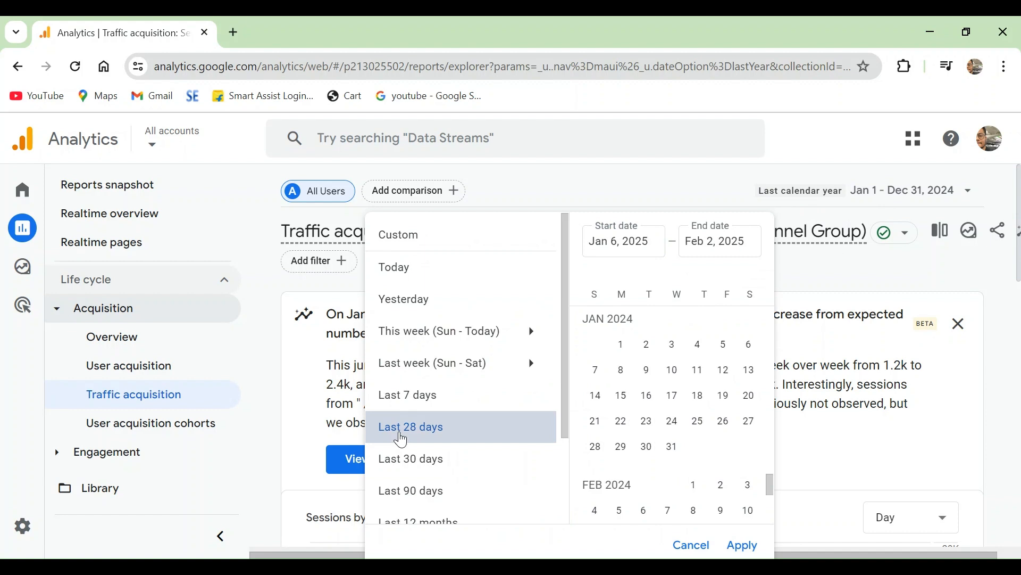
left_click(745, 548)
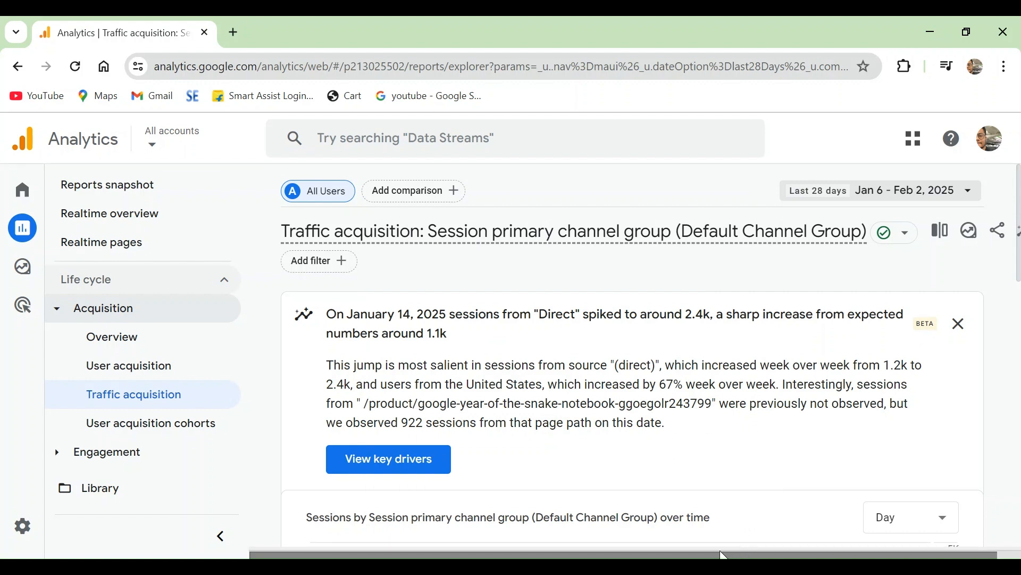
Examine the sessions-over-time chart and the channel group table in the demo property's Traffic acquisition report.
left_click_drag(723, 555, 747, 555)
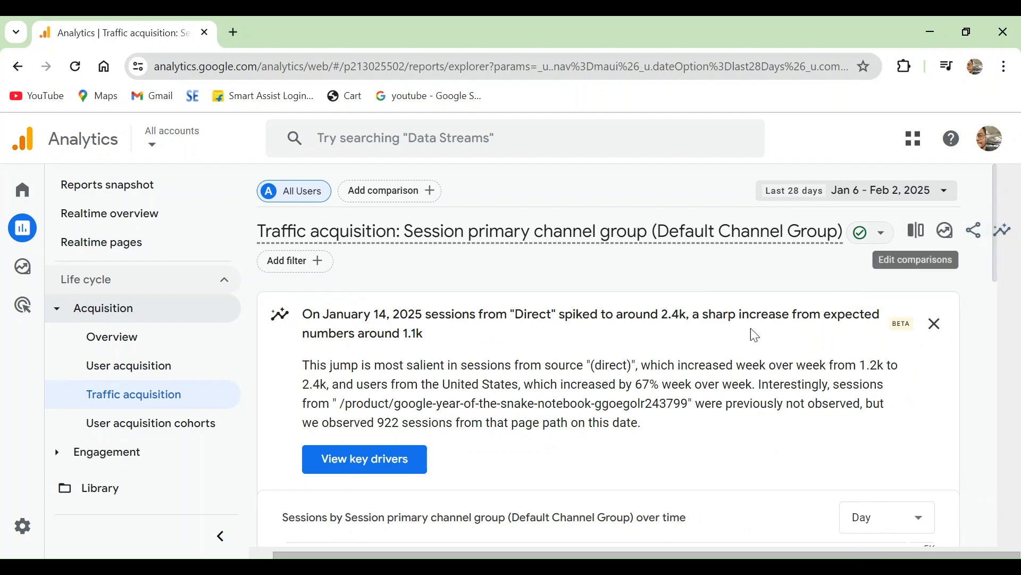
scroll(633, 336, "down", 9)
scroll(660, 375, "up", 3)
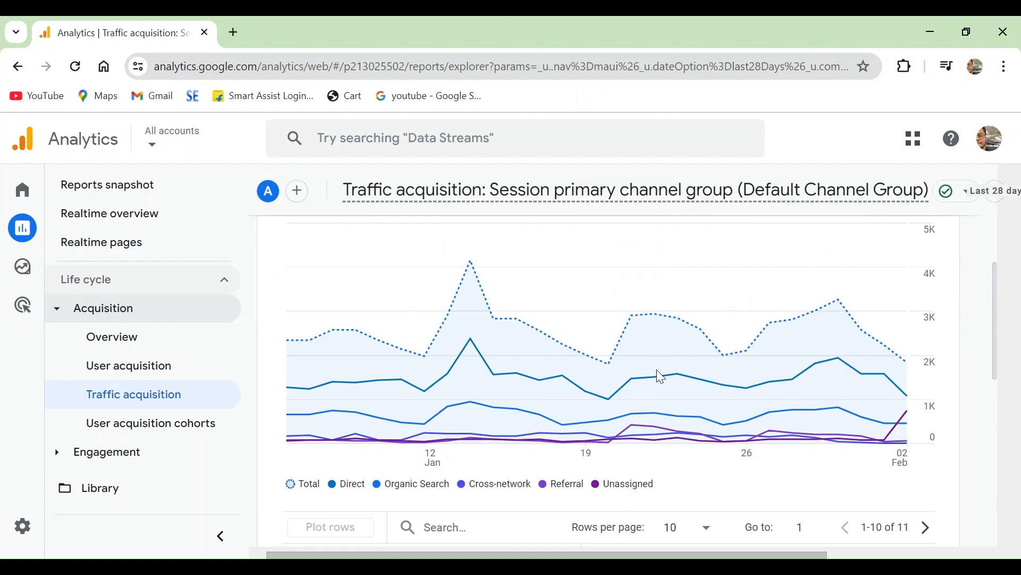
scroll(609, 404, "down", 4)
scroll(566, 456, "down", 2)
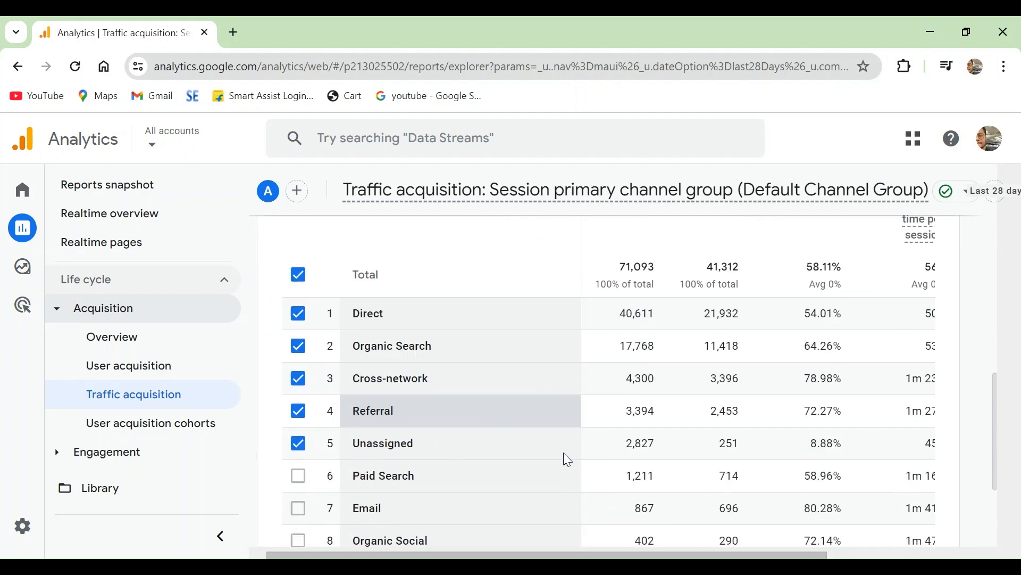
scroll(748, 528, "up", 8)
scroll(747, 529, "up", 5)
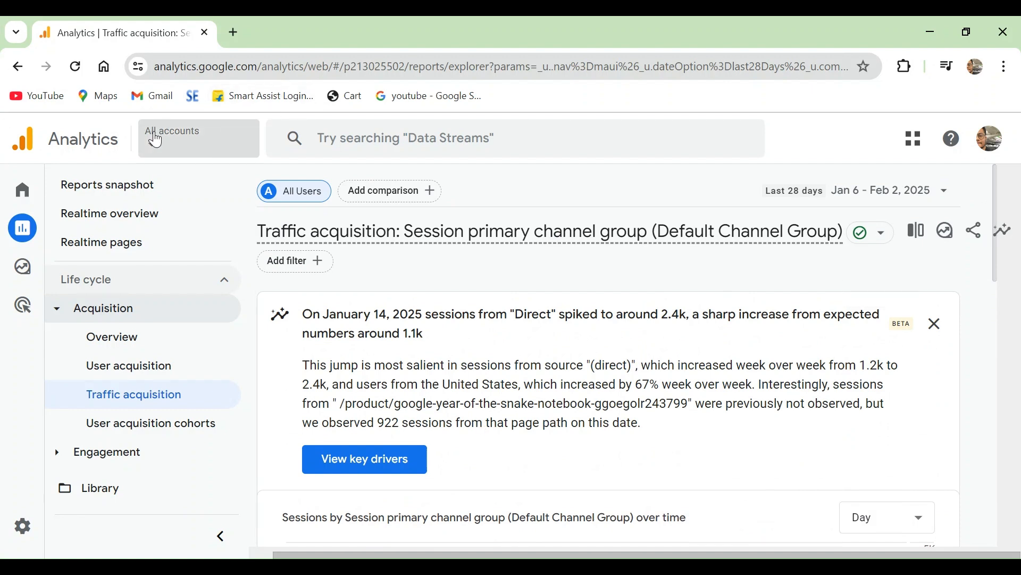
left_click(156, 140)
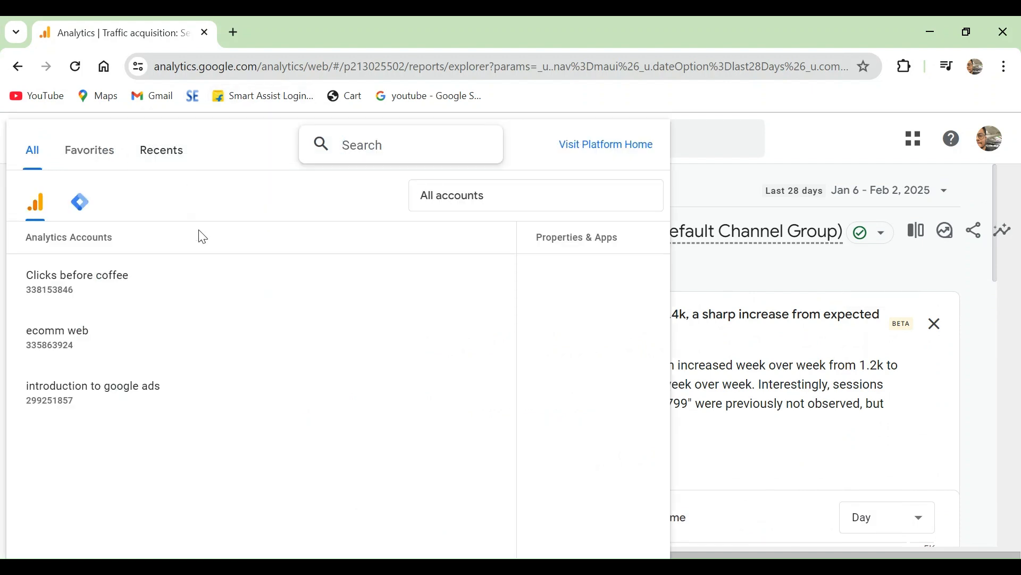
left_click(135, 351)
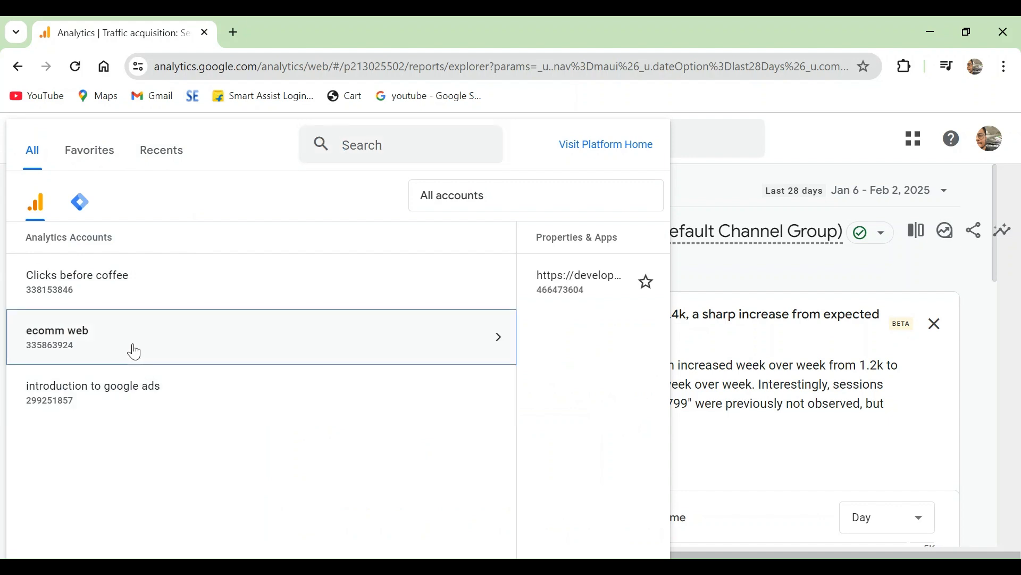
left_click(202, 291)
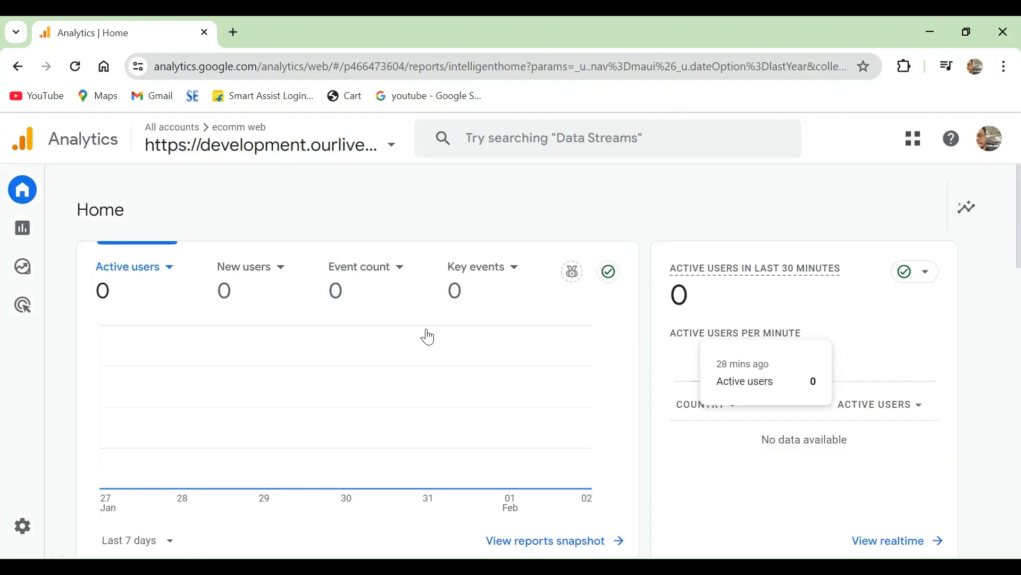
Open the Traffic acquisition report from the Generate leads group of the Business objectives reports.
mouse_move(11, 276)
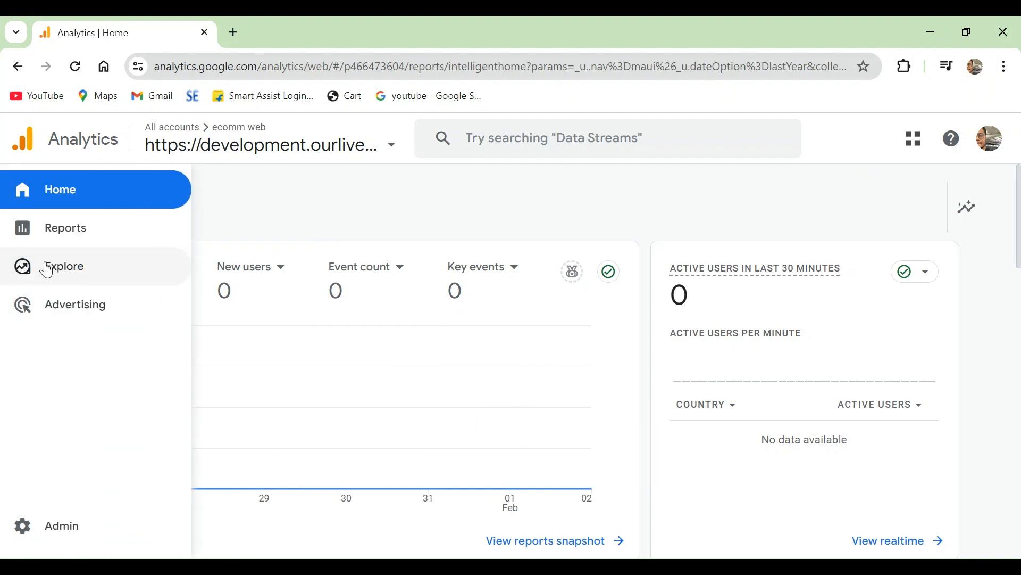
left_click(32, 239)
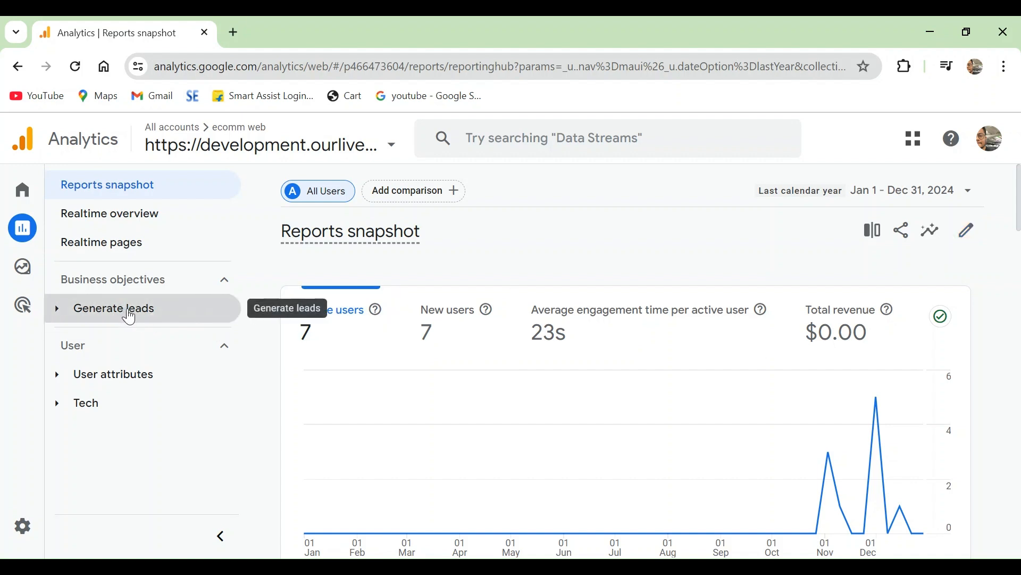
left_click(127, 311)
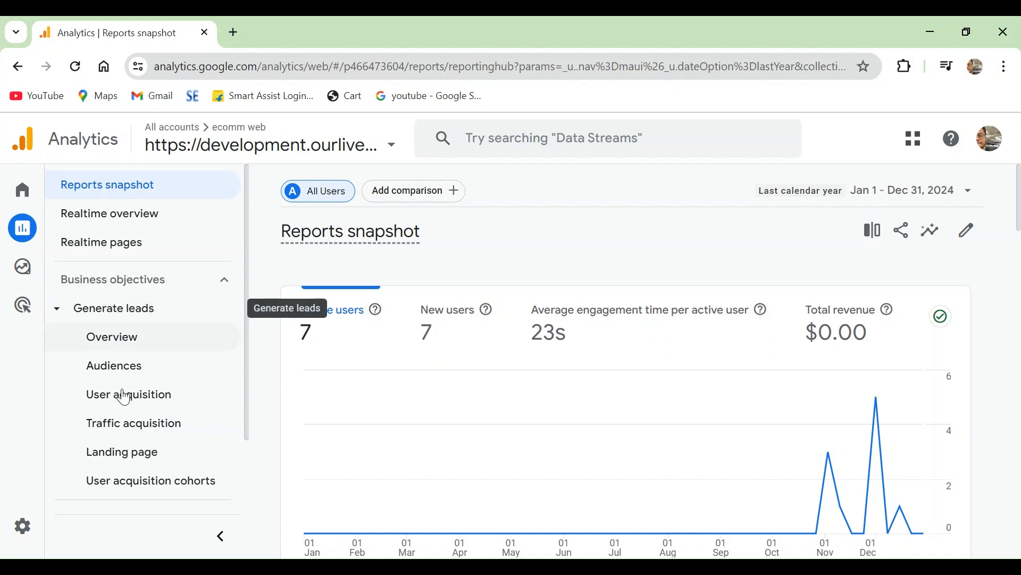
left_click(115, 427)
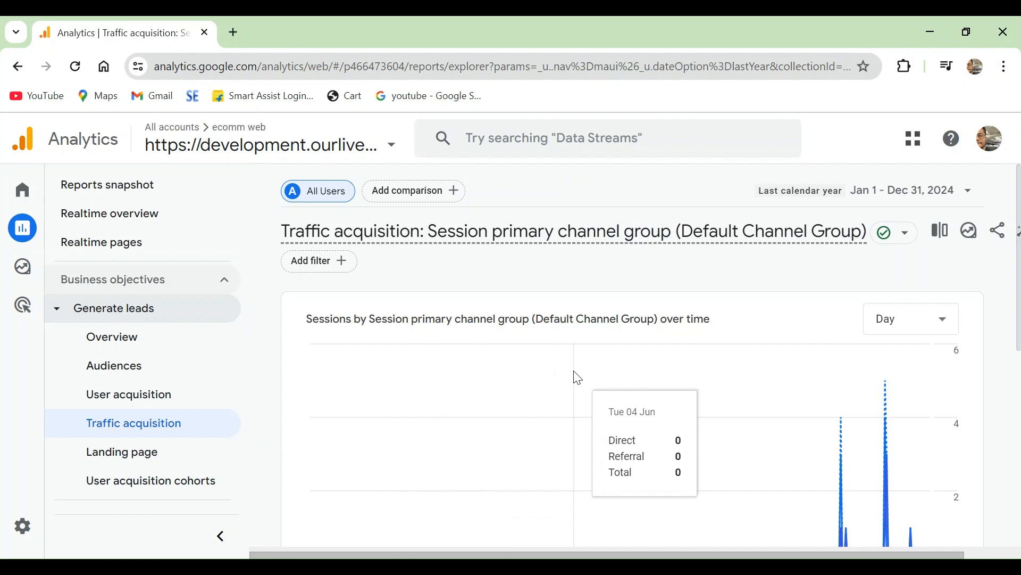
Review the Traffic acquisition chart and table, and open the report for customization.
scroll(545, 344, "down", 5)
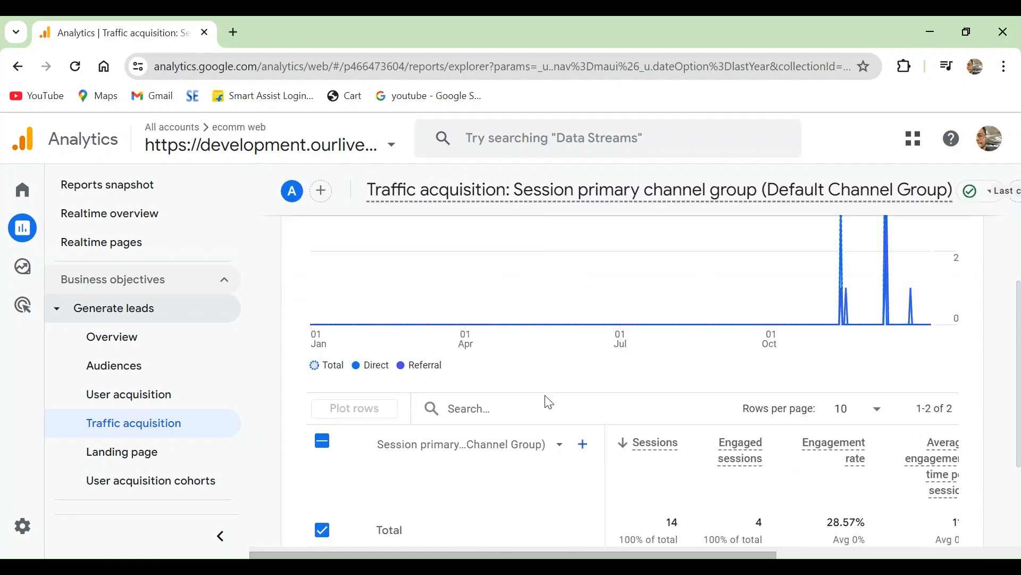
scroll(820, 319, "up", 5)
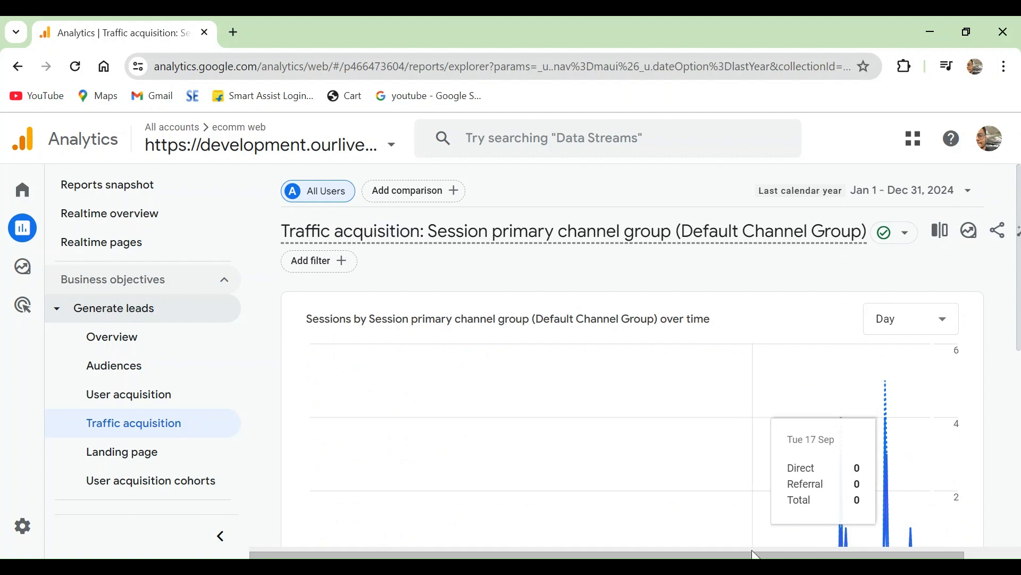
scroll(806, 525, "right", 2)
left_click_drag(802, 519, 856, 489)
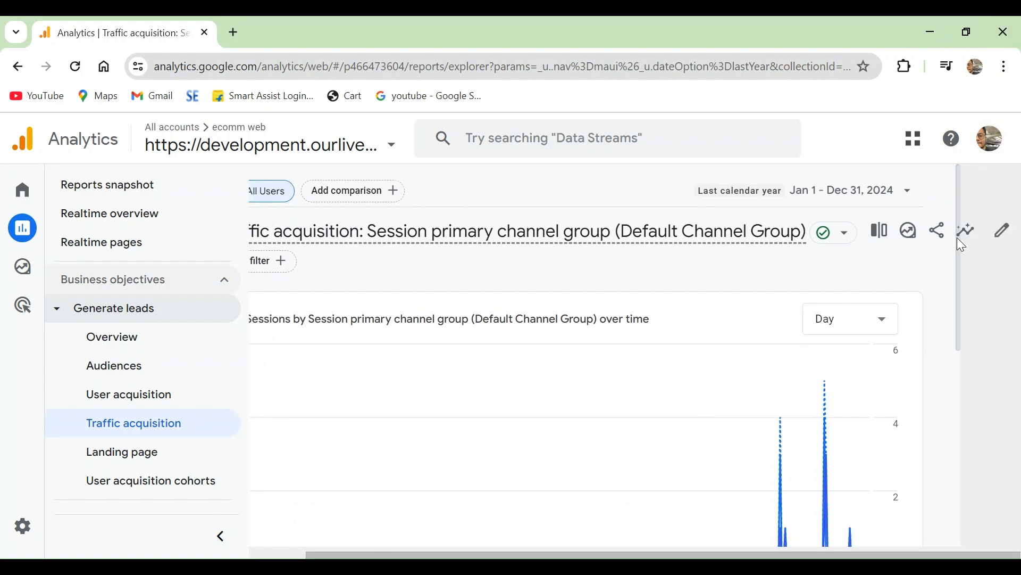
left_click(1003, 231)
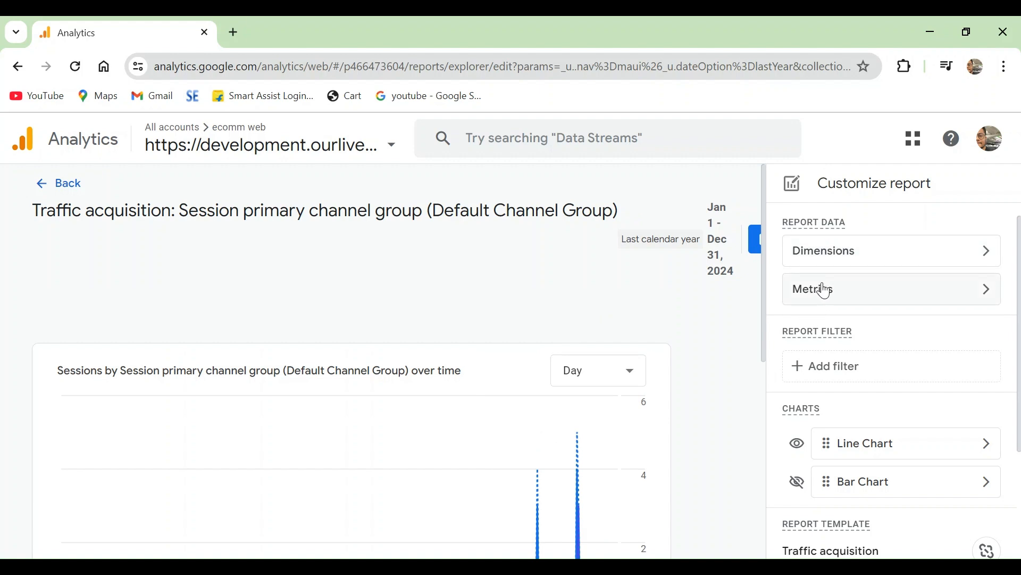
Add Country from the Geography group to the primary dimensions of the Traffic acquisition report.
left_click(843, 249)
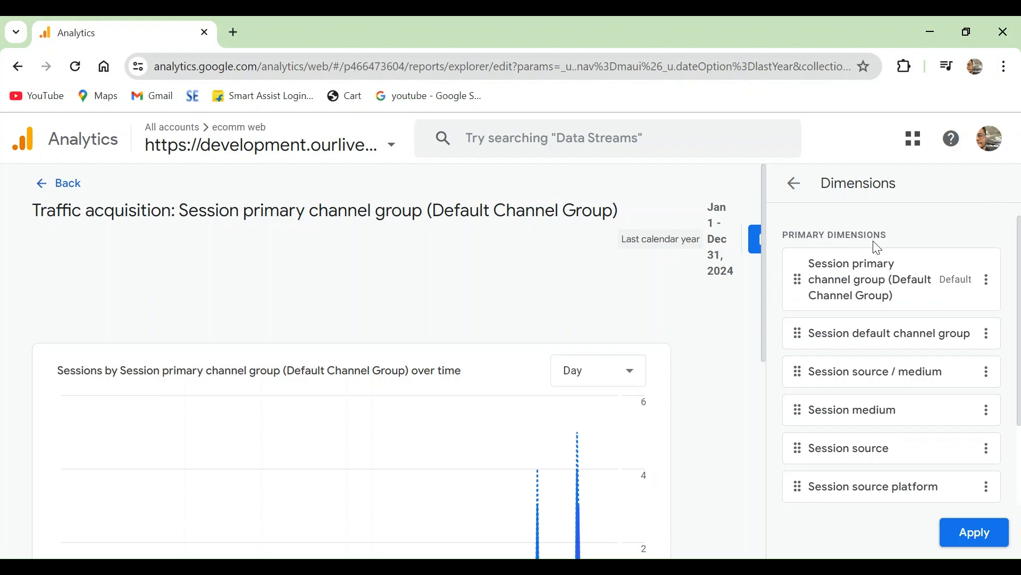
scroll(861, 378, "down", 2)
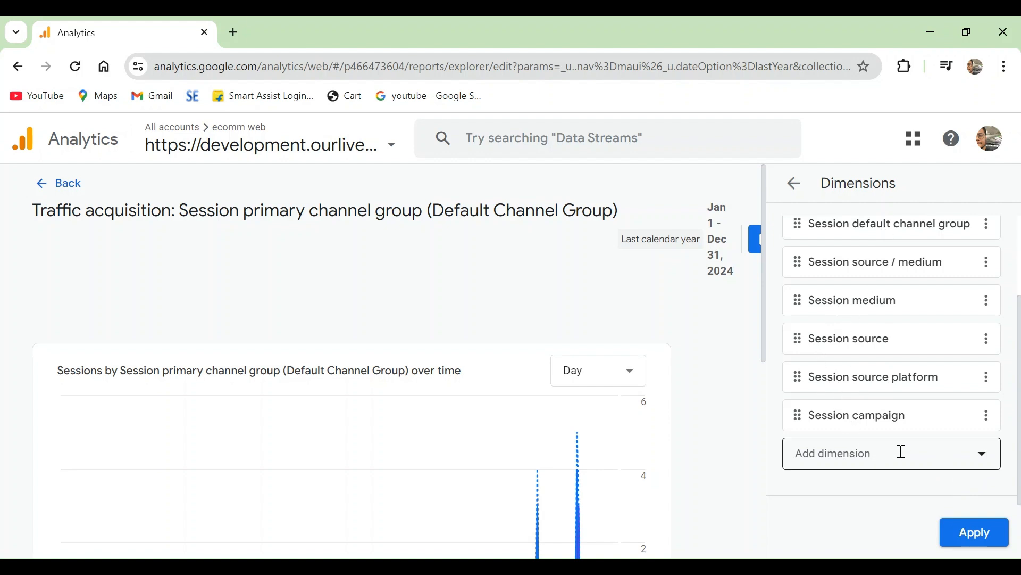
left_click(987, 461)
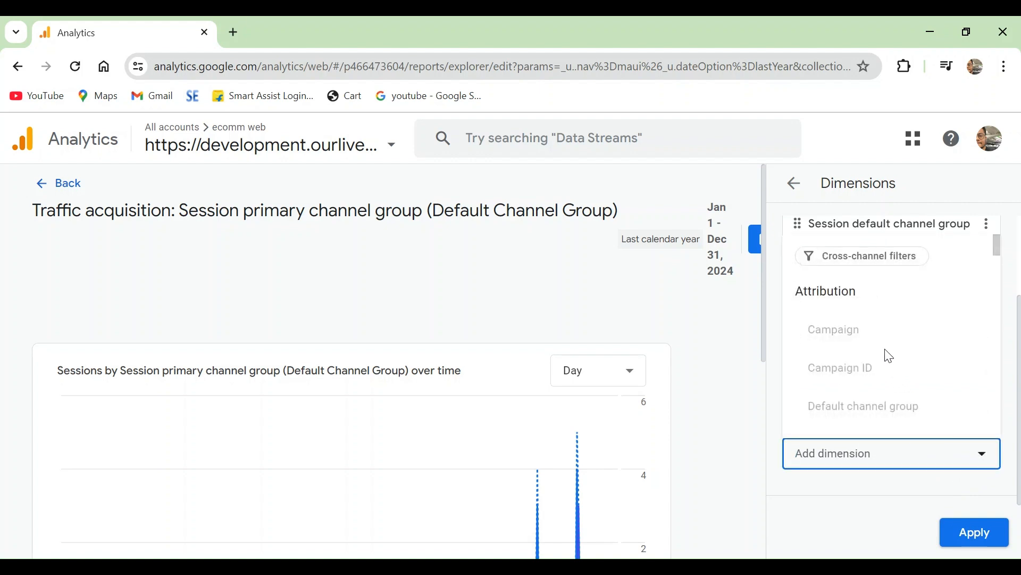
scroll(893, 363, "down", 8)
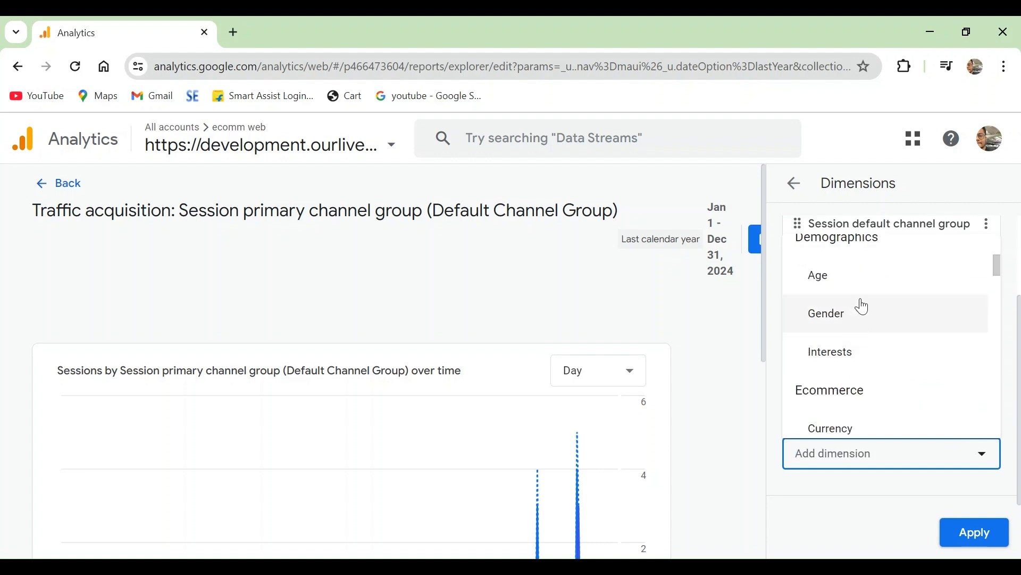
scroll(863, 346, "down", 3)
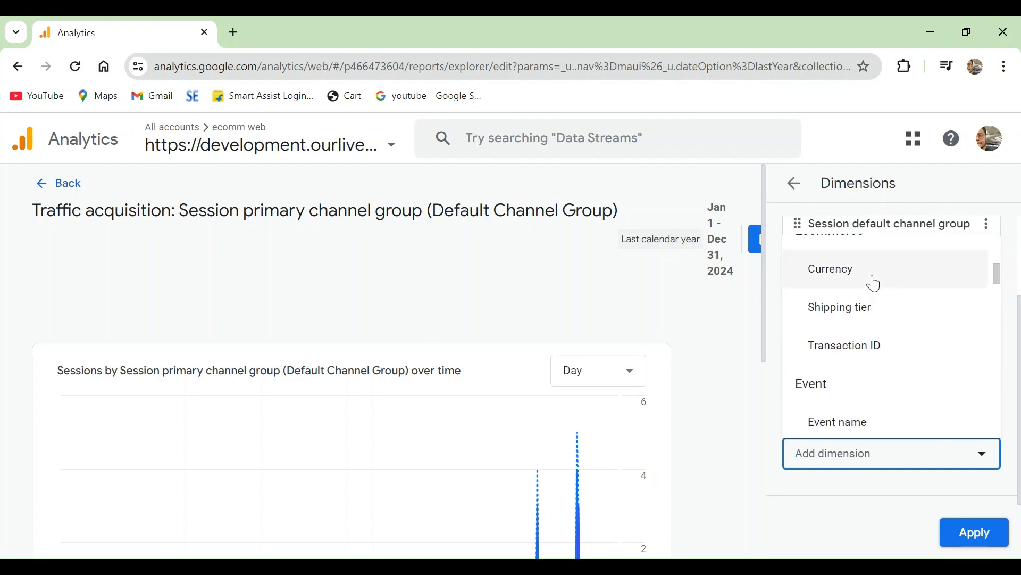
scroll(855, 381, "down", 2)
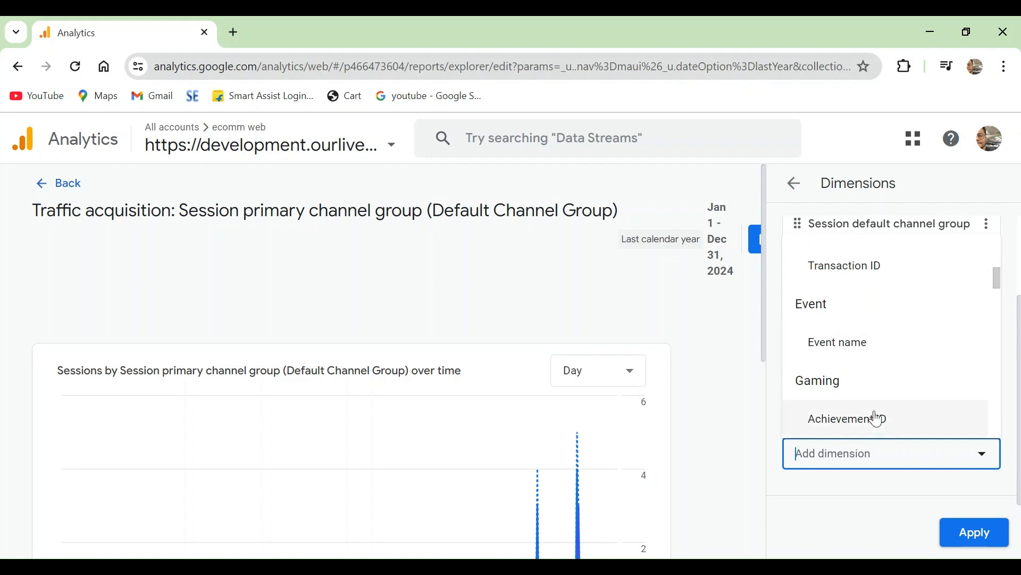
scroll(862, 412, "down", 3)
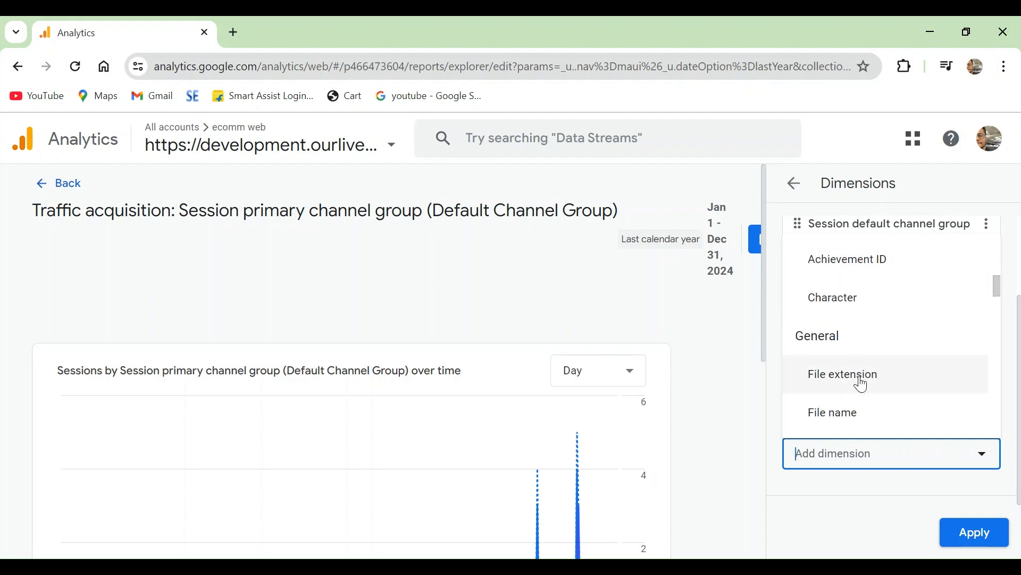
scroll(851, 386, "down", 3)
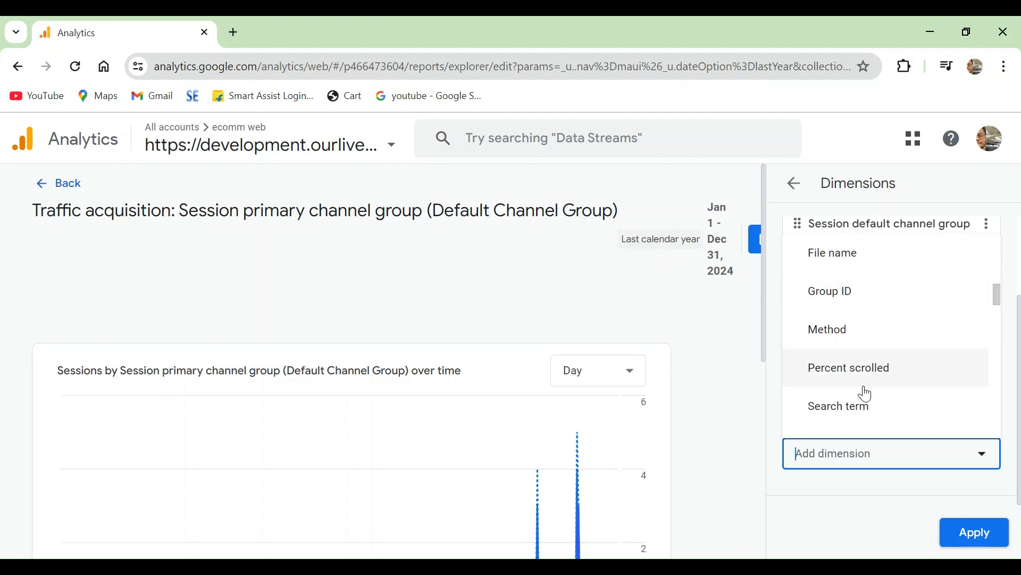
scroll(872, 396, "down", 3)
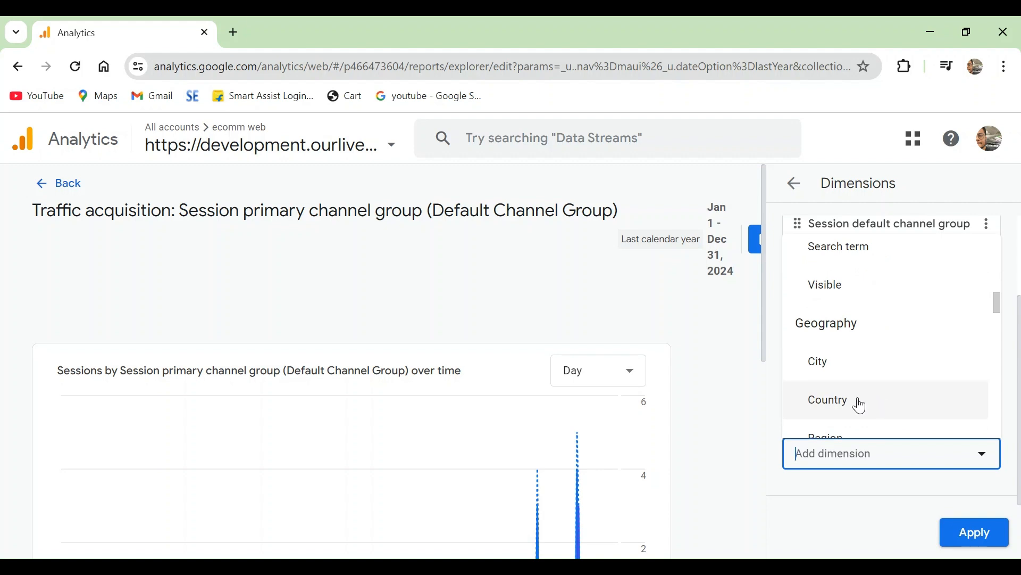
left_click(915, 397)
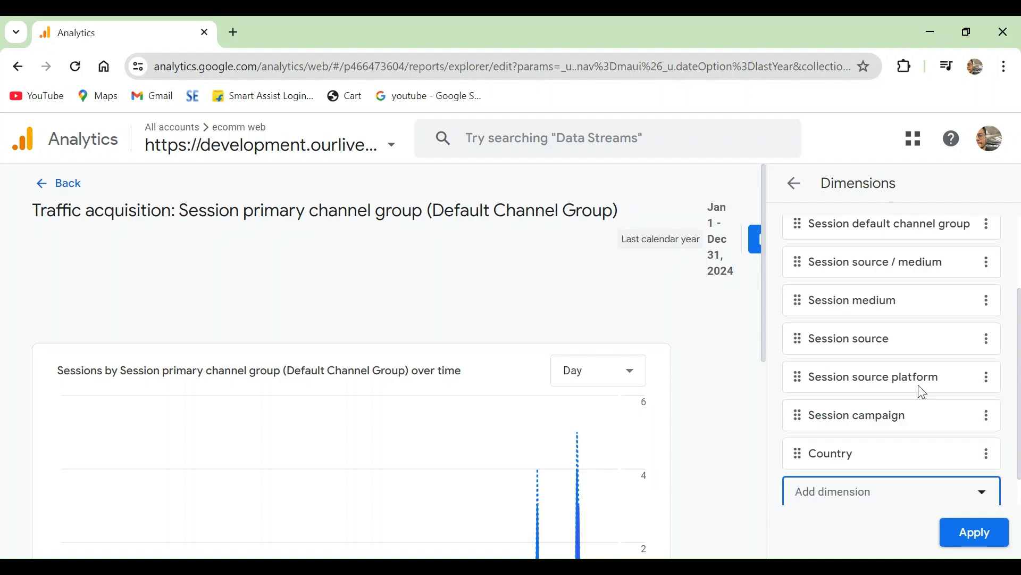
Apply the dimension list containing Country, and add the Checkouts metric from the Ecommerce group to the Traffic acquisition report.
scroll(883, 447, "down", 1)
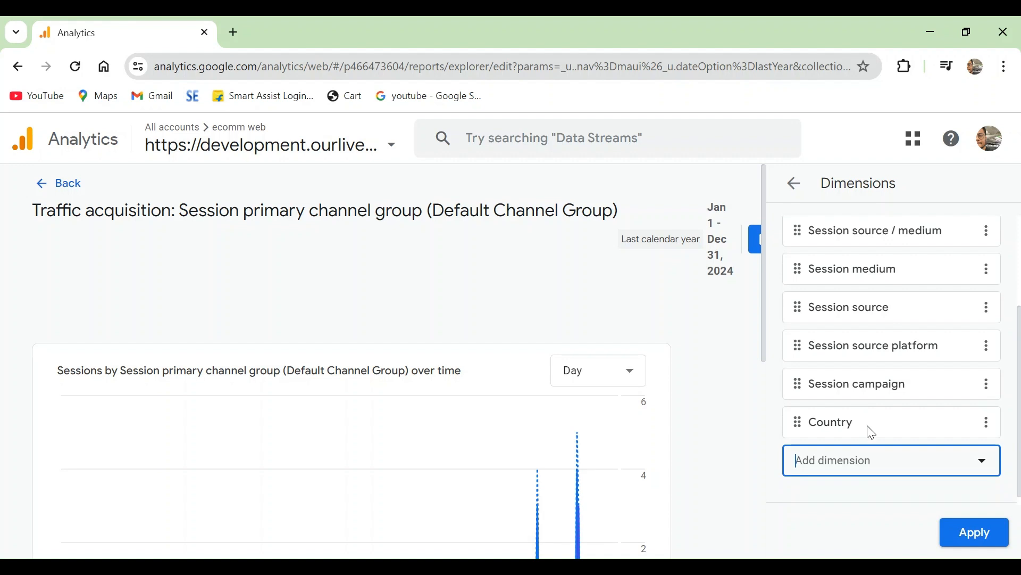
left_click(984, 537)
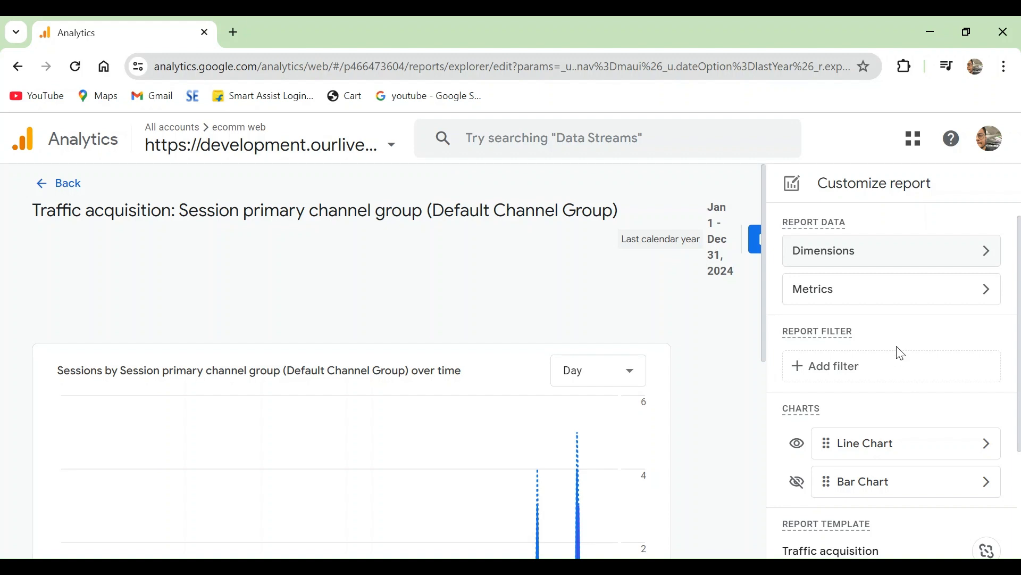
left_click(857, 293)
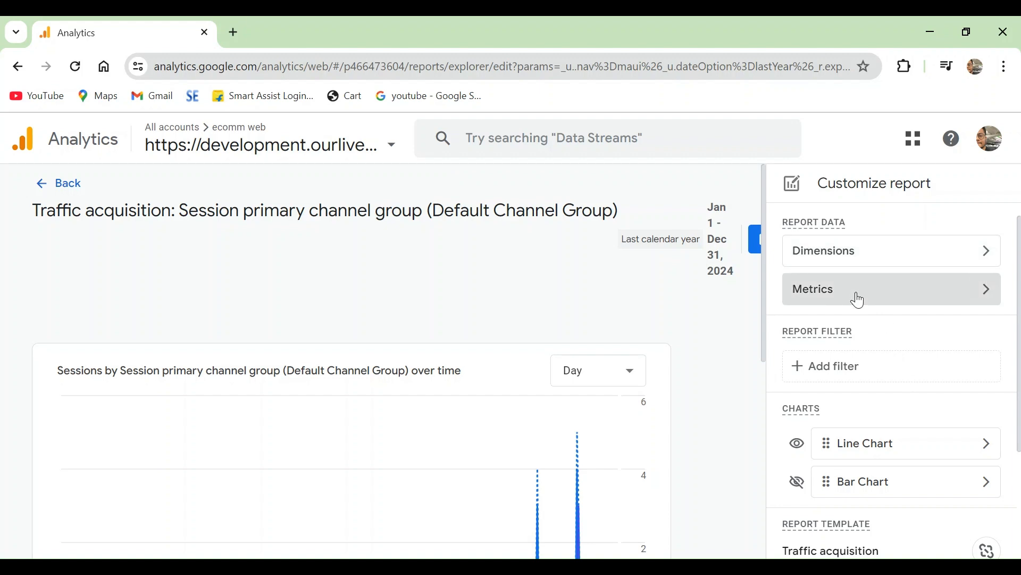
scroll(883, 436, "down", 3)
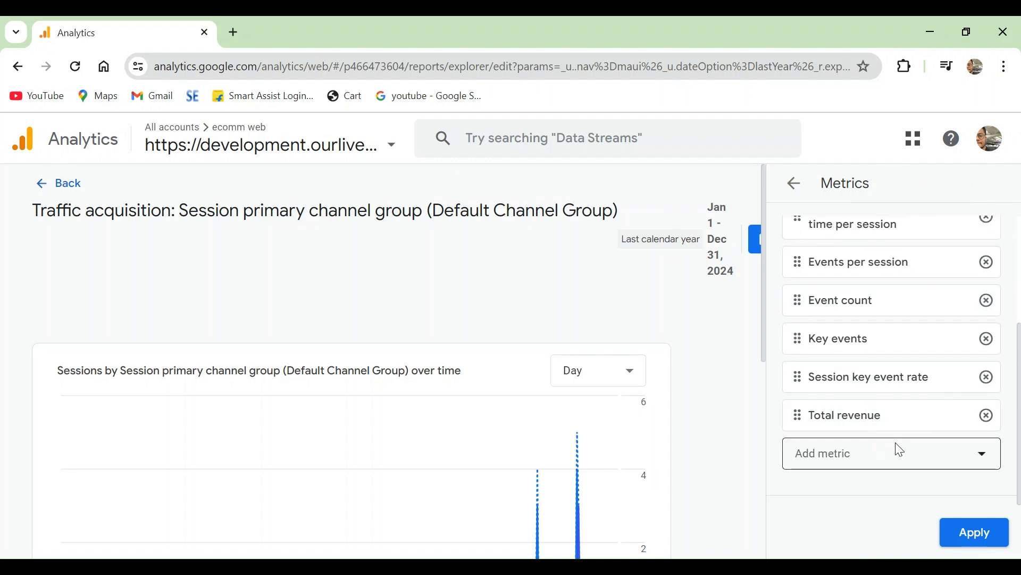
left_click(899, 450)
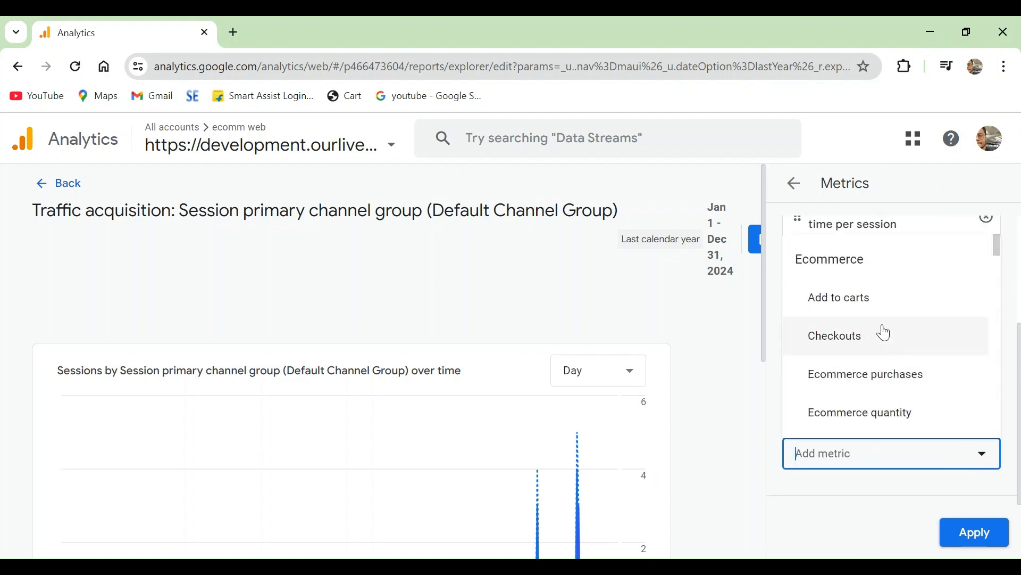
left_click(840, 345)
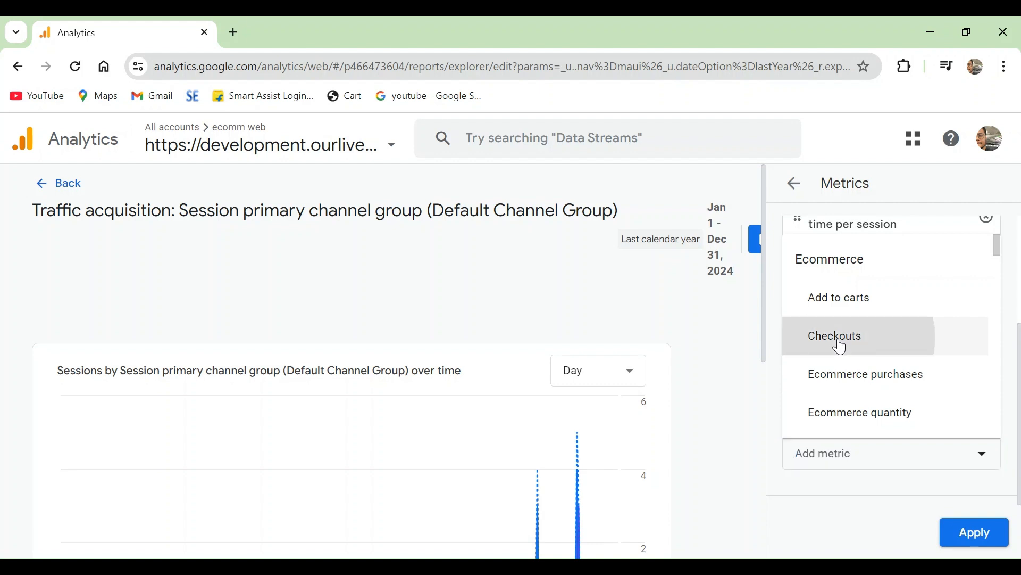
left_click(984, 539)
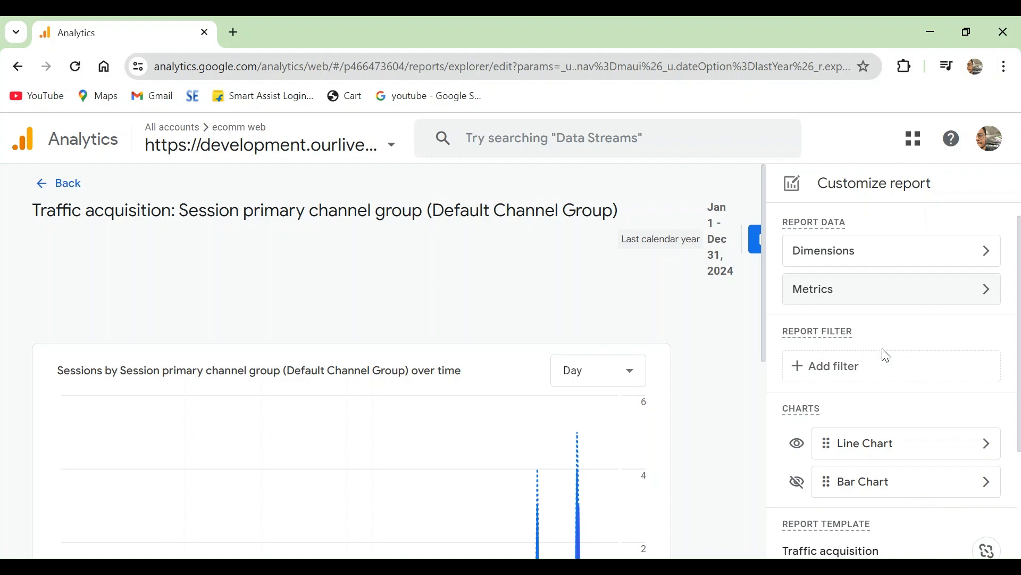
Make the hidden bar chart visible in the report and change the line chart to a scatter chart.
scroll(898, 346, "down", 2)
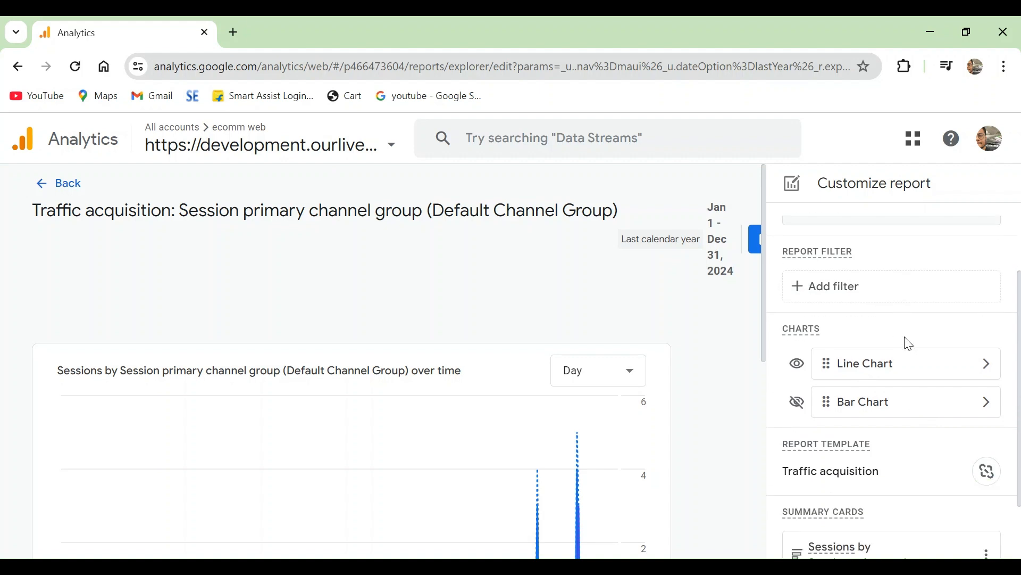
scroll(571, 507, "down", 3)
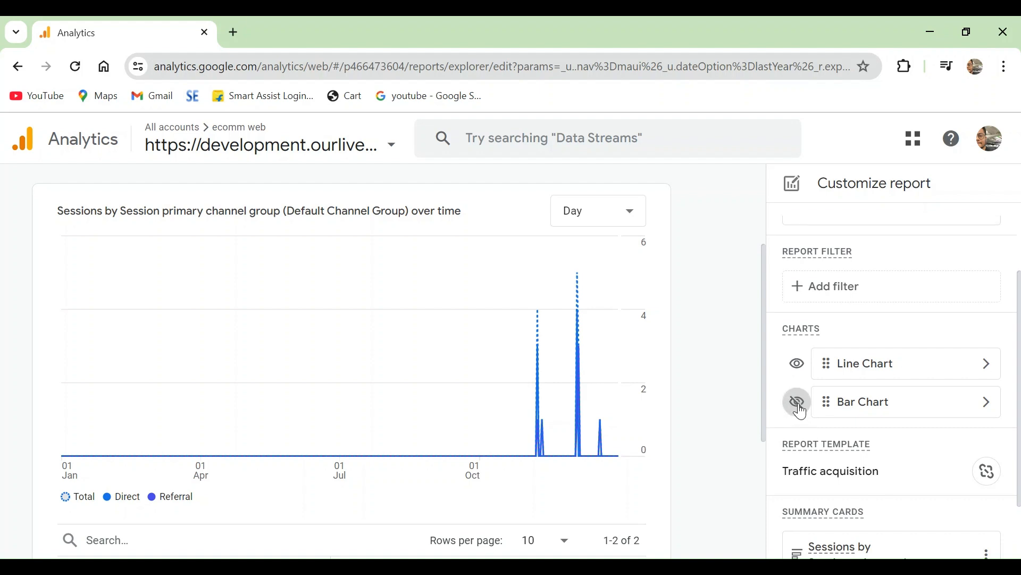
left_click(799, 407)
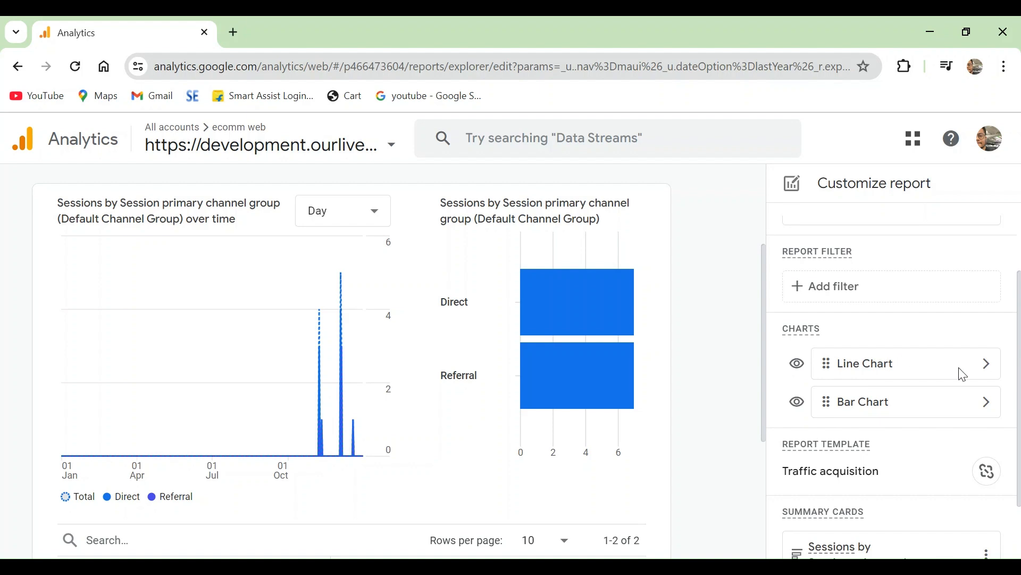
left_click(986, 367)
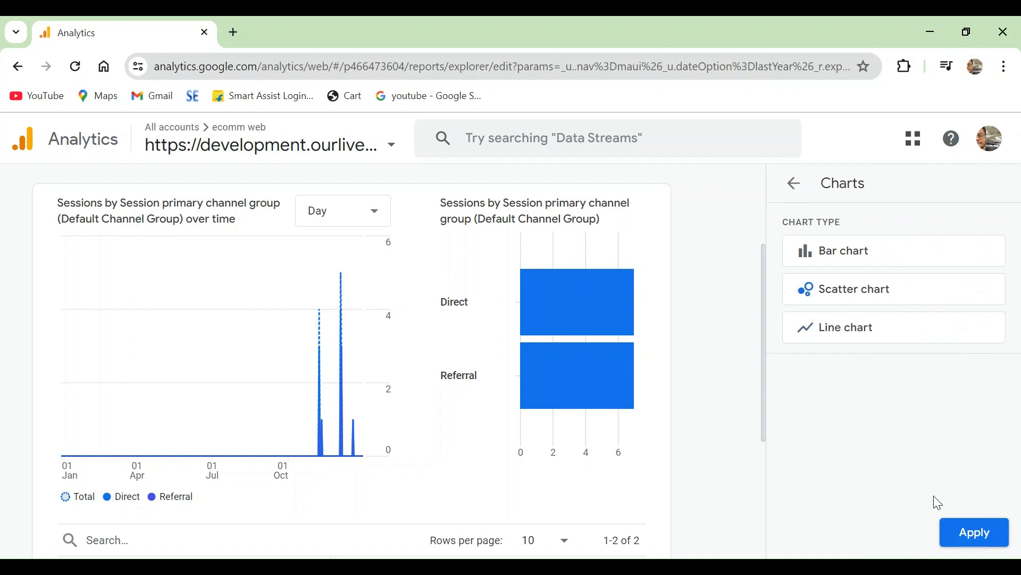
left_click(977, 534)
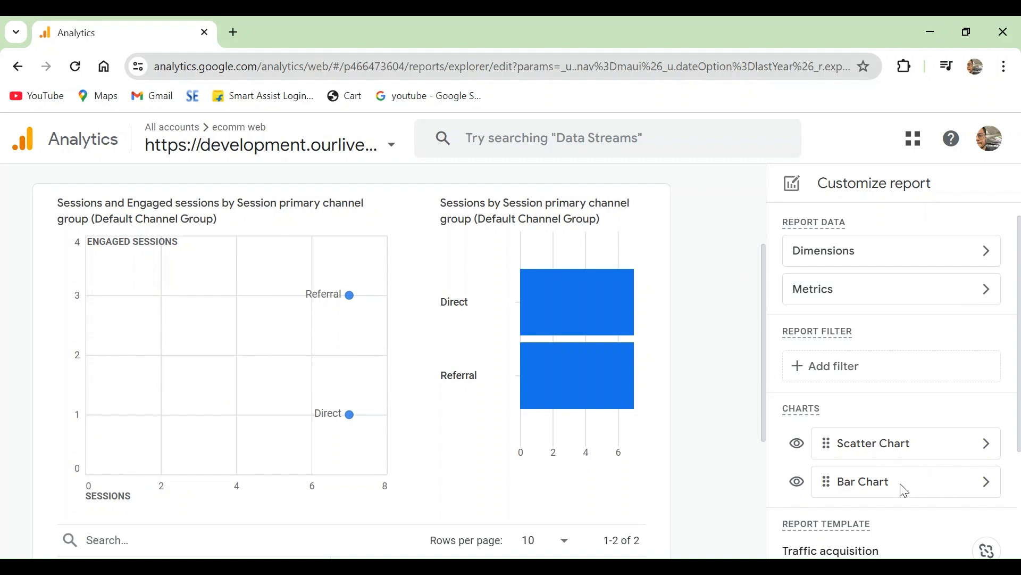
Change the report's bar chart to a line chart and apply the new chart type.
left_click(986, 482)
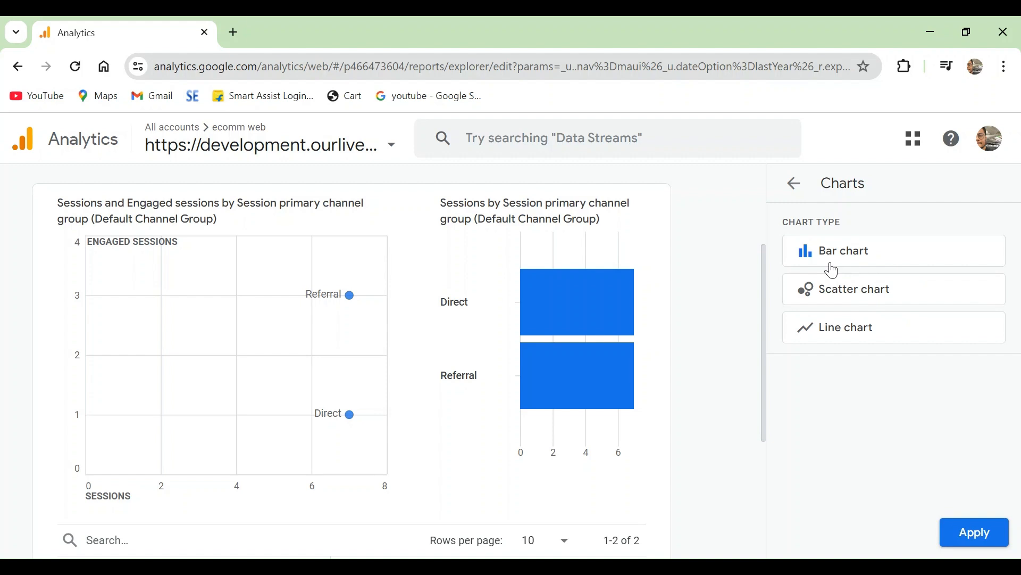
left_click(837, 324)
left_click(985, 540)
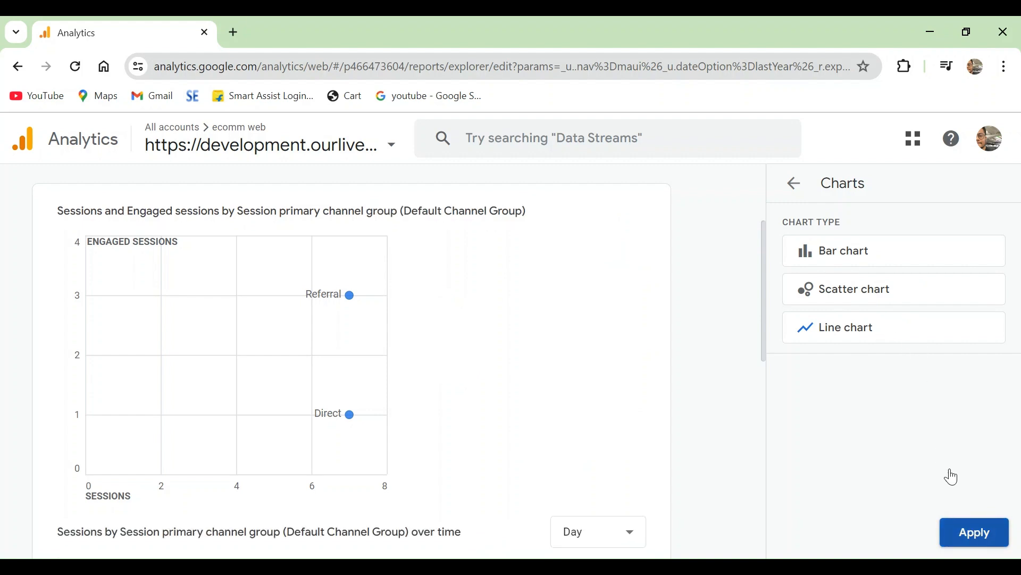
Start unlinking the report from the Traffic acquisition template and cancel at the confirmation.
scroll(951, 399, "down", 3)
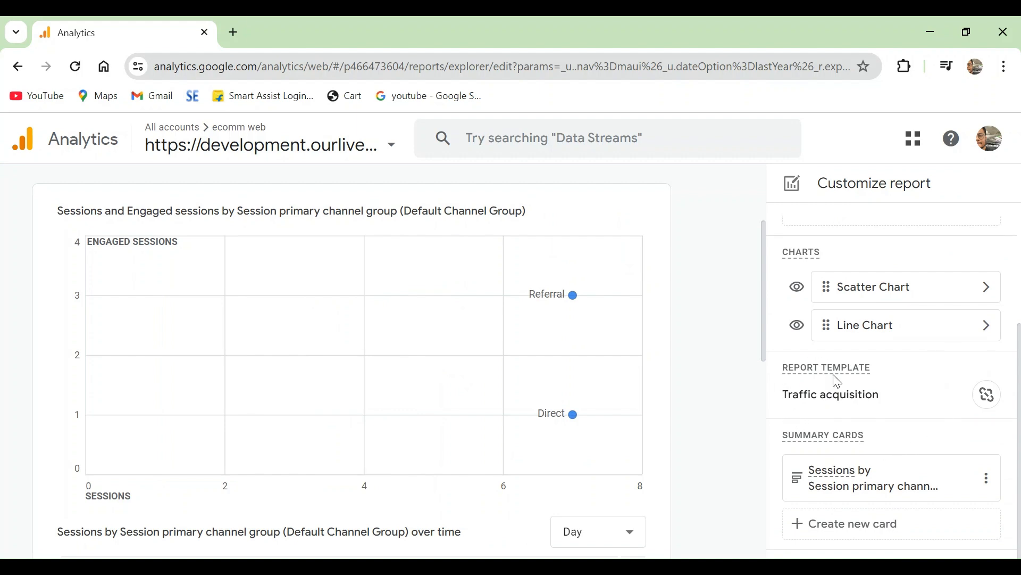
left_click(990, 399)
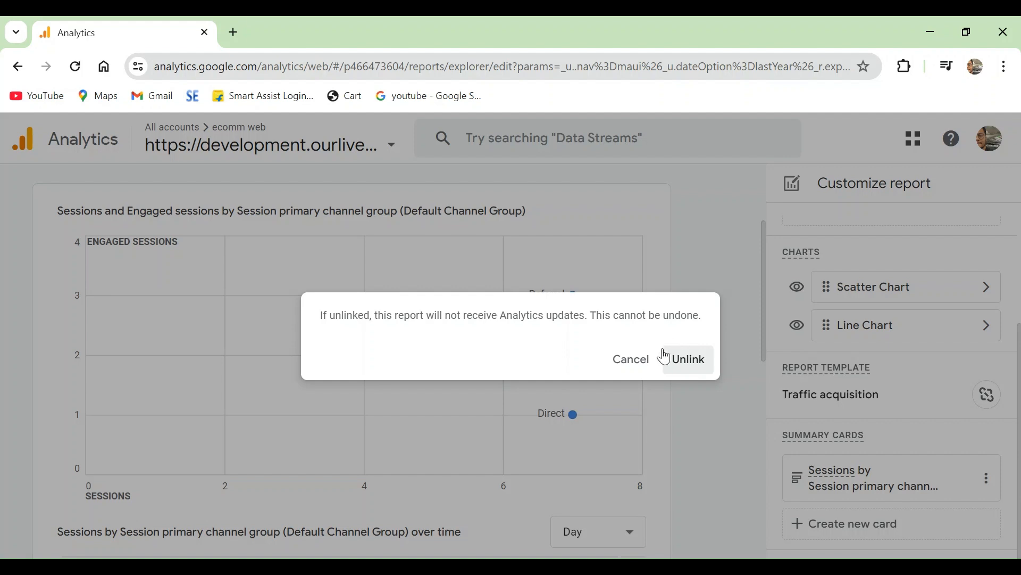
left_click(622, 367)
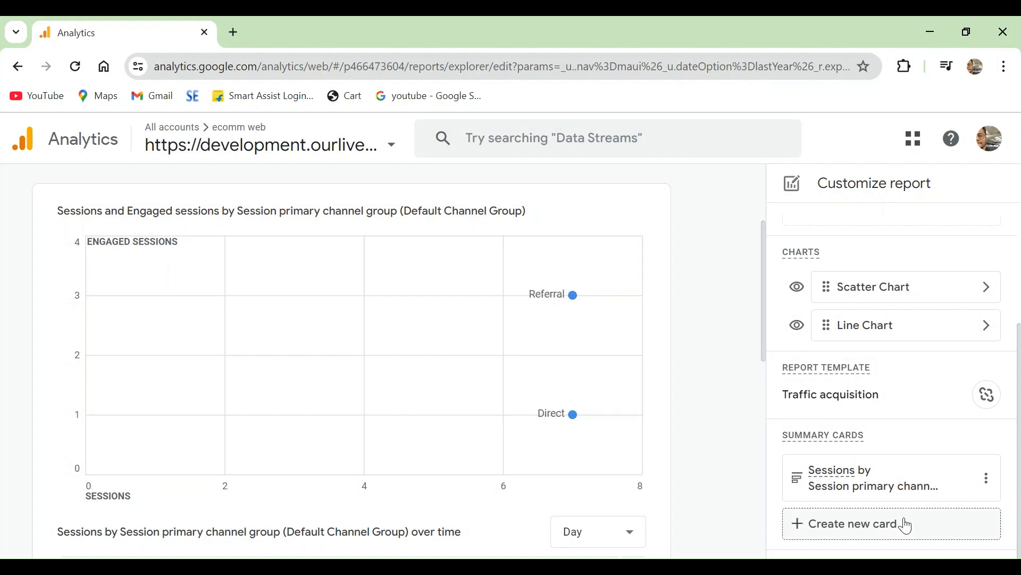
Review the summary card options and the session metrics in the table of the customized report.
mouse_move(817, 481)
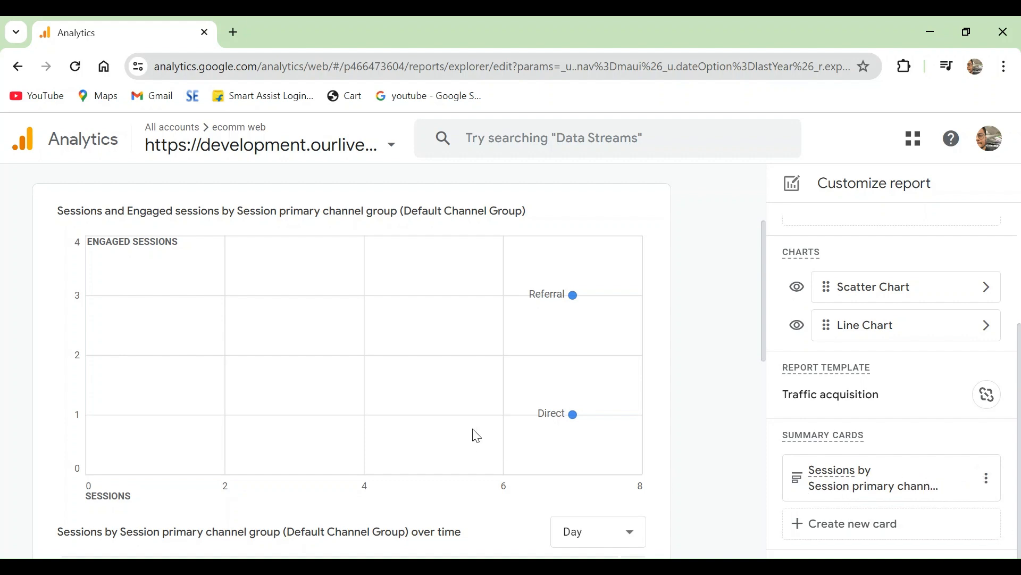
scroll(487, 418, "down", 5)
scroll(486, 418, "down", 5)
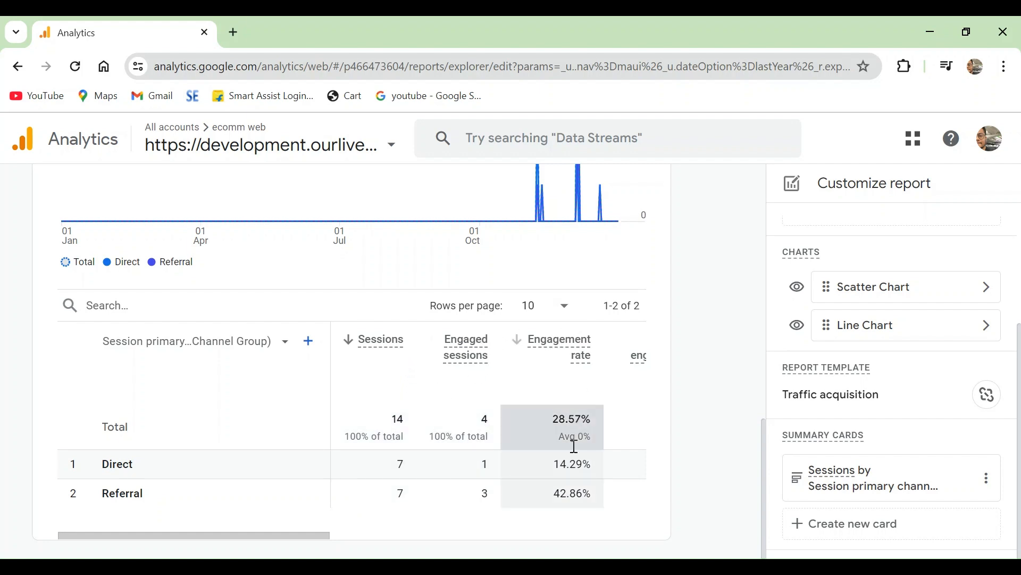
left_click(834, 524)
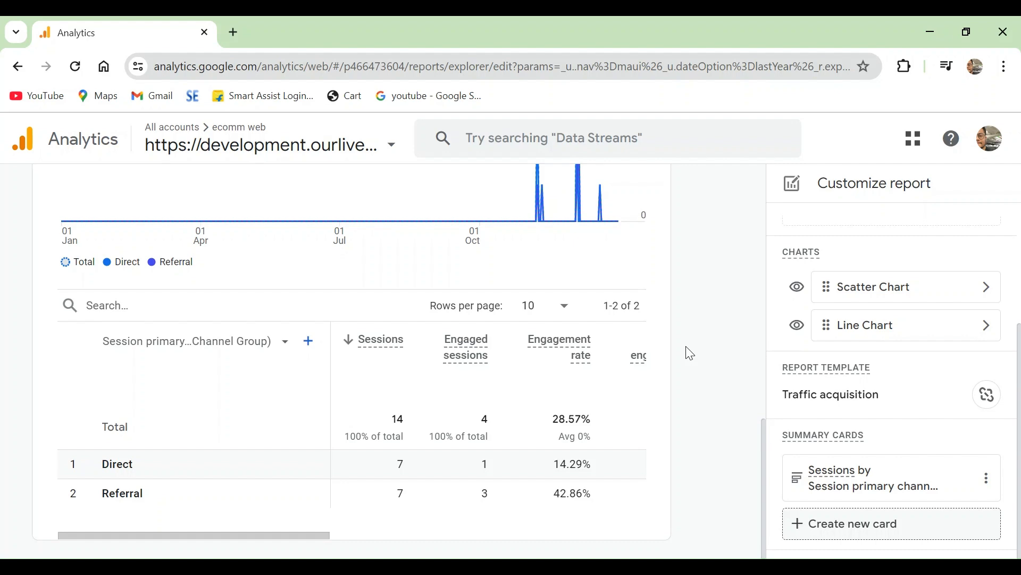
mouse_move(490, 362)
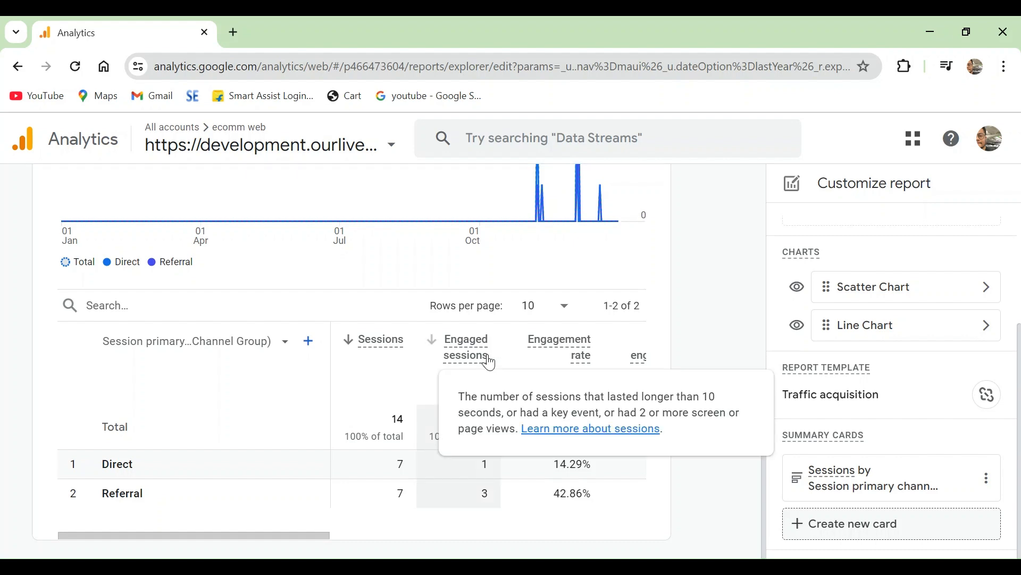
Leave the report customization, discard the unsaved changes and return to the Traffic acquisition report.
scroll(490, 363, "up", 10)
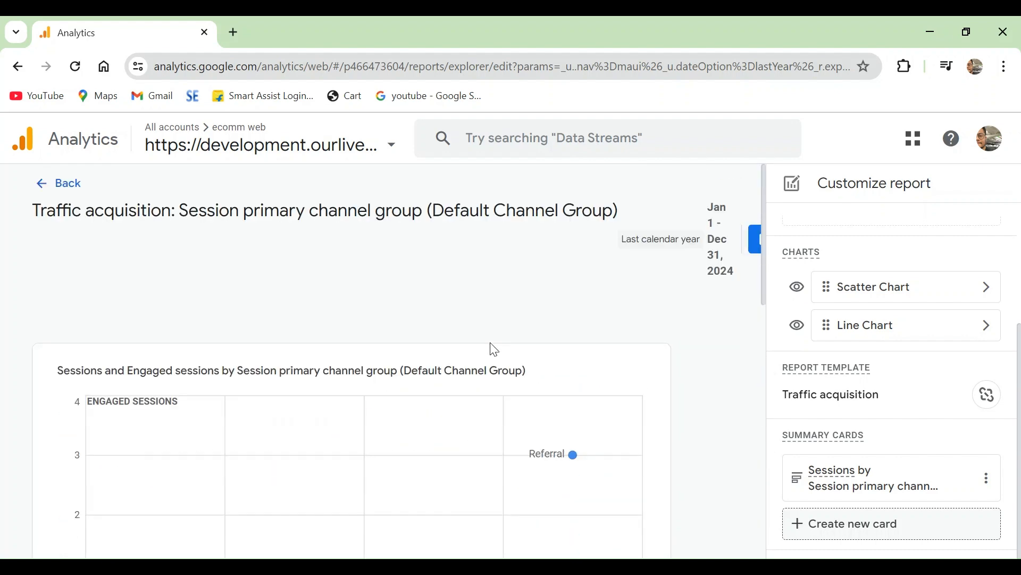
left_click(37, 186)
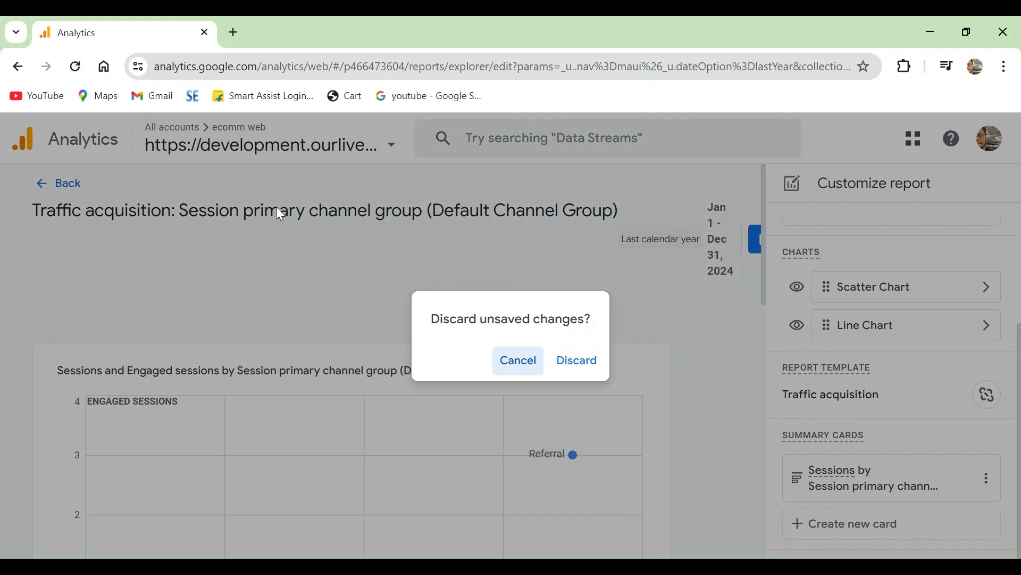
left_click(588, 363)
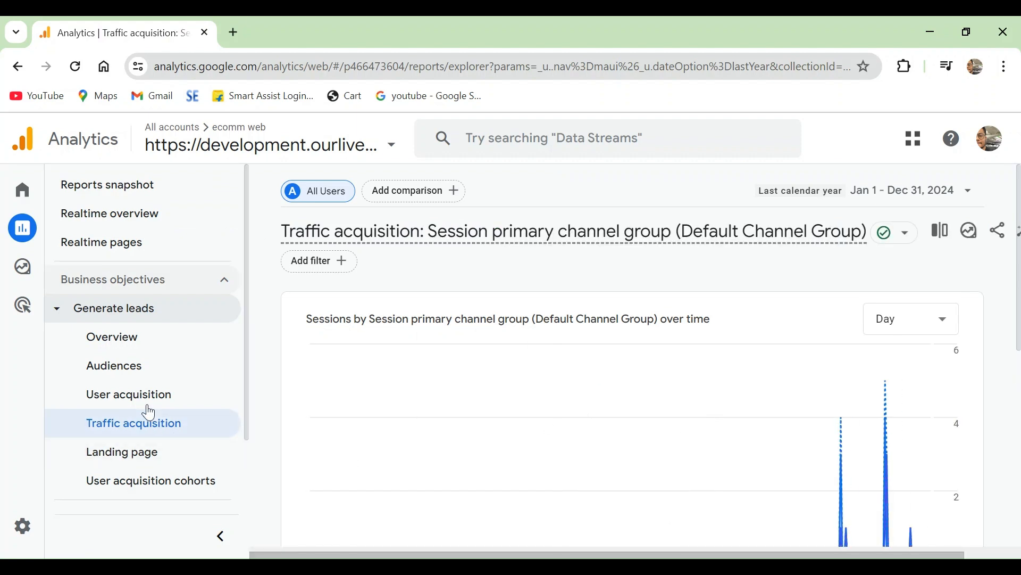
Go to the Reports snapshot and open the report Library of the property.
scroll(146, 411, "down", 2)
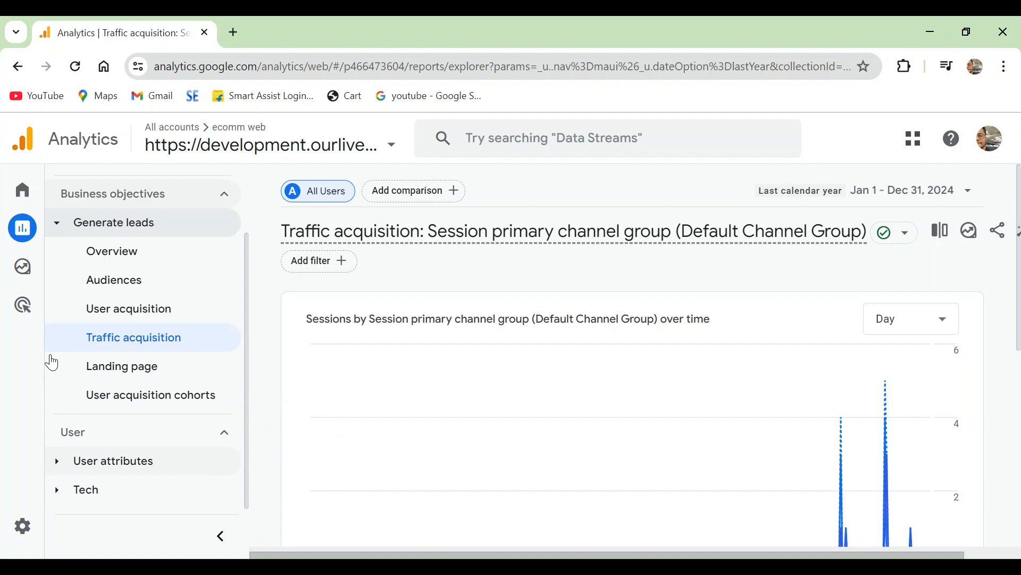
mouse_move(46, 281)
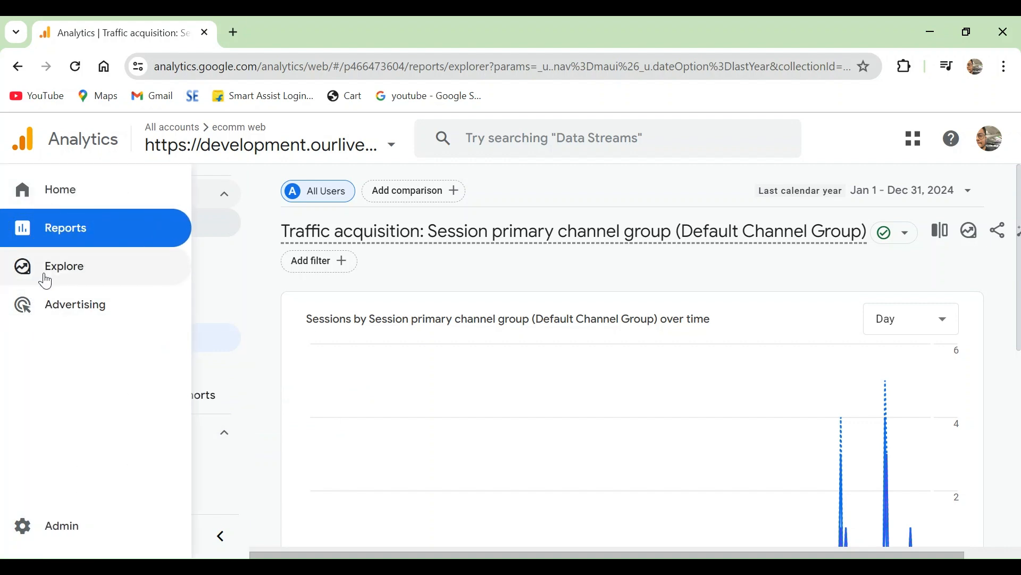
left_click(66, 232)
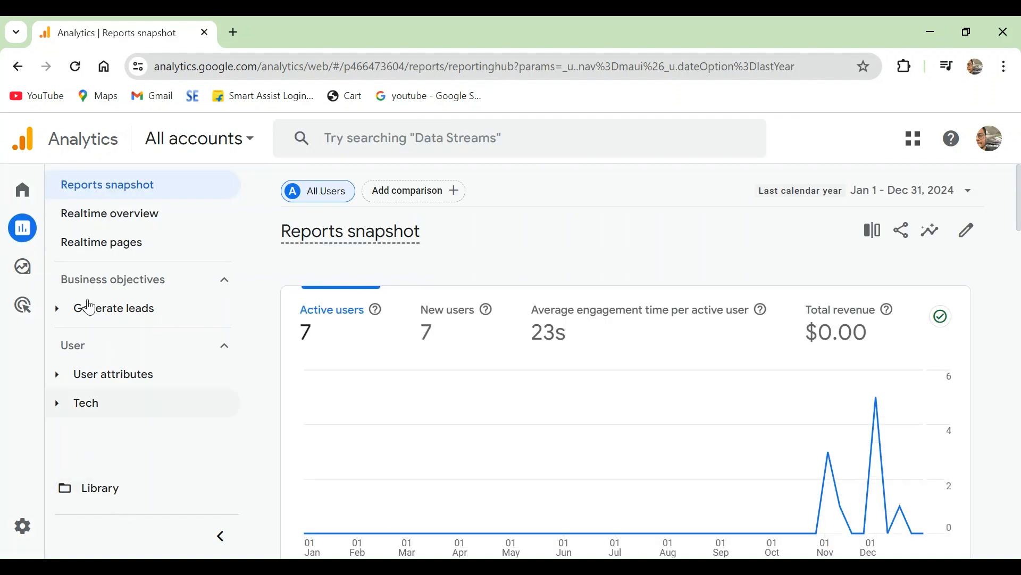
mouse_move(27, 234)
left_click(82, 492)
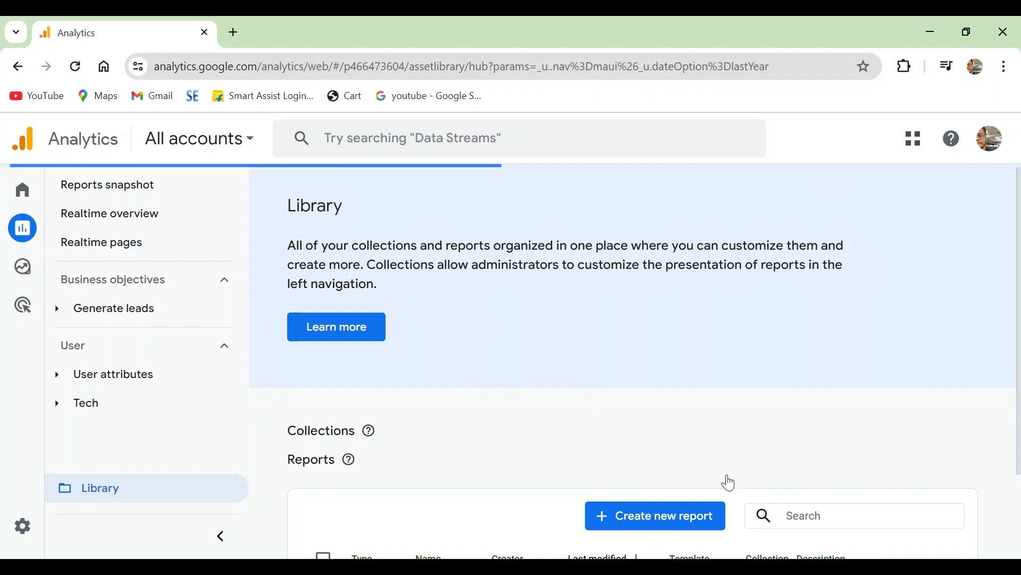
Start creating a new detail report from the Reports section of the Library.
scroll(713, 454, "down", 3)
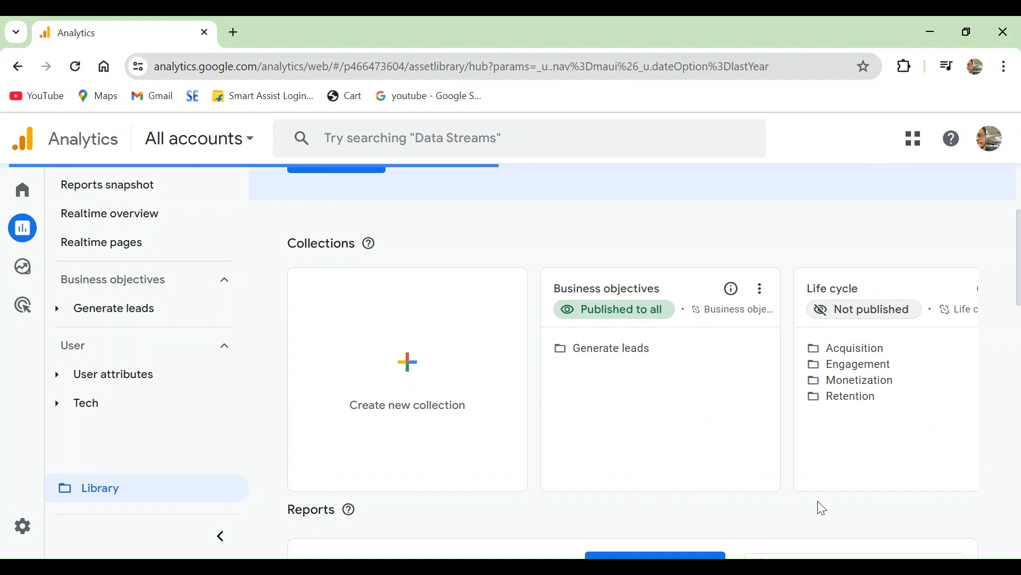
scroll(803, 458, "down", 4)
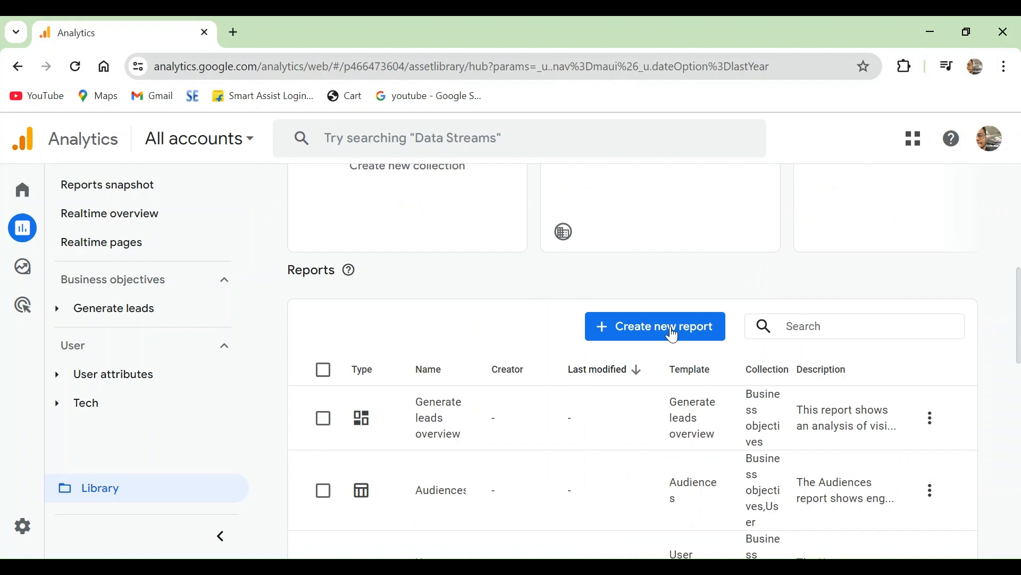
left_click(660, 333)
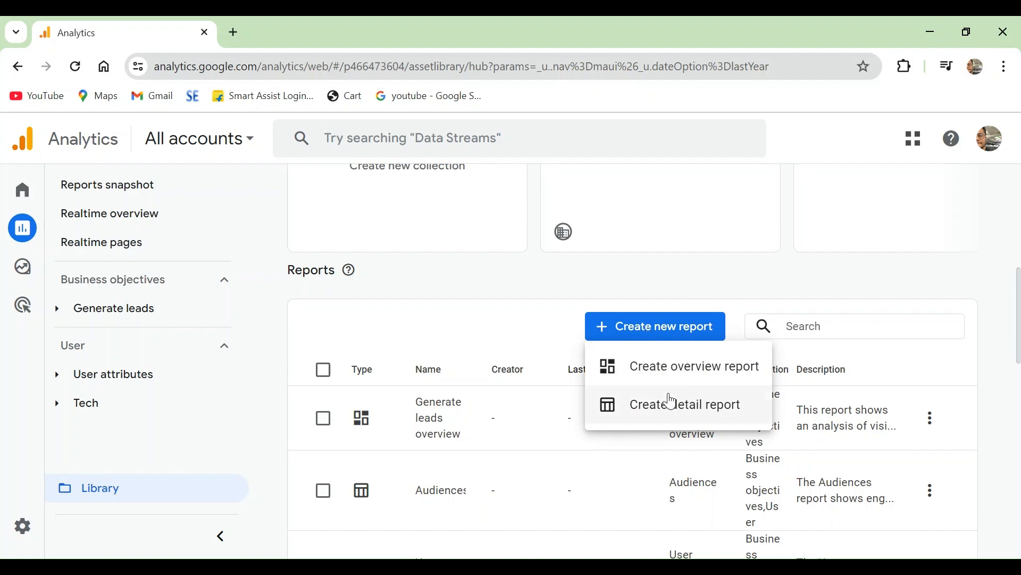
left_click(666, 418)
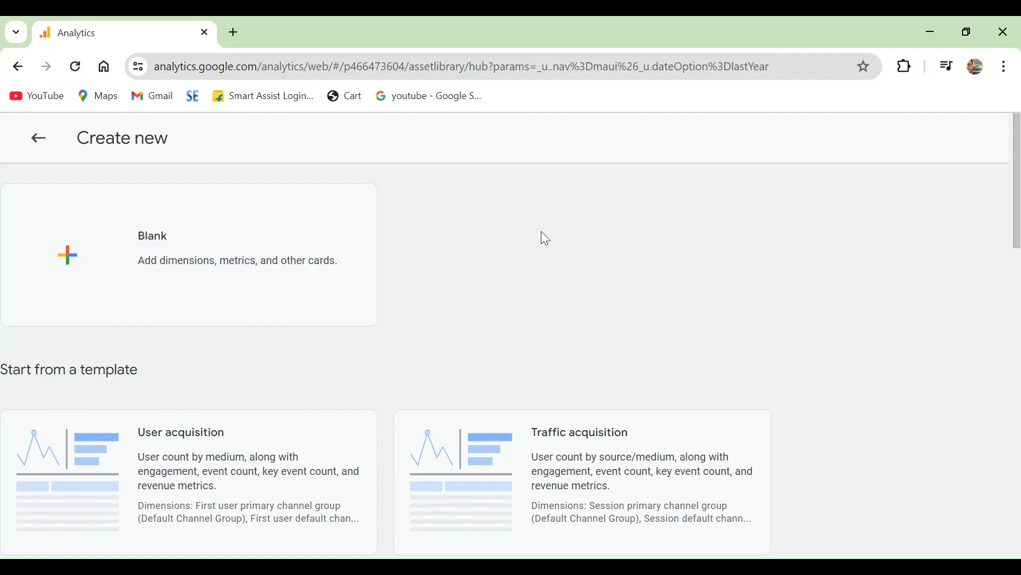
Look through the available detail report templates, from User acquisition to Tech details, and start a blank report.
scroll(541, 235, "down", 4)
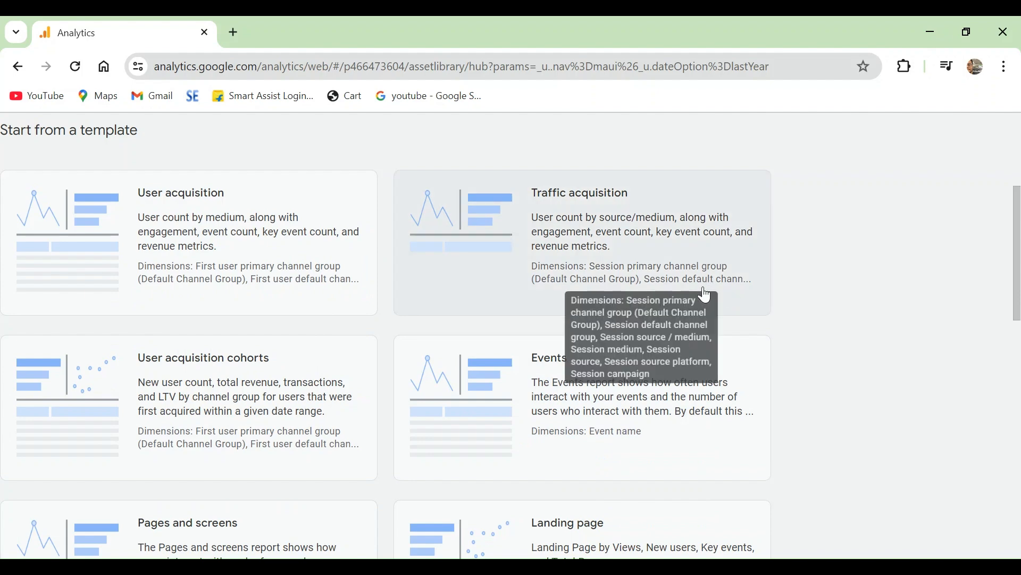
scroll(527, 529, "down", 3)
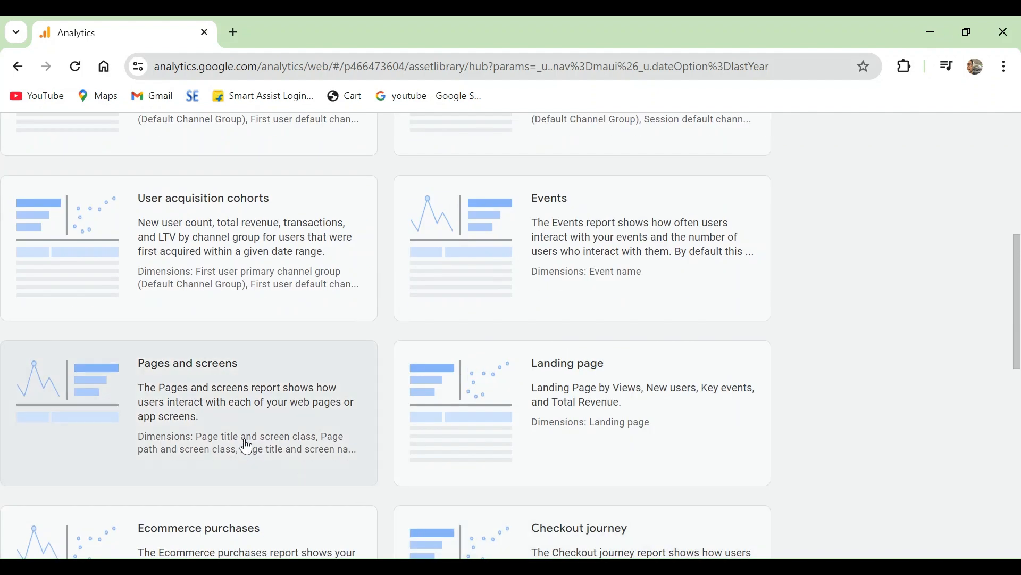
scroll(250, 451, "down", 3)
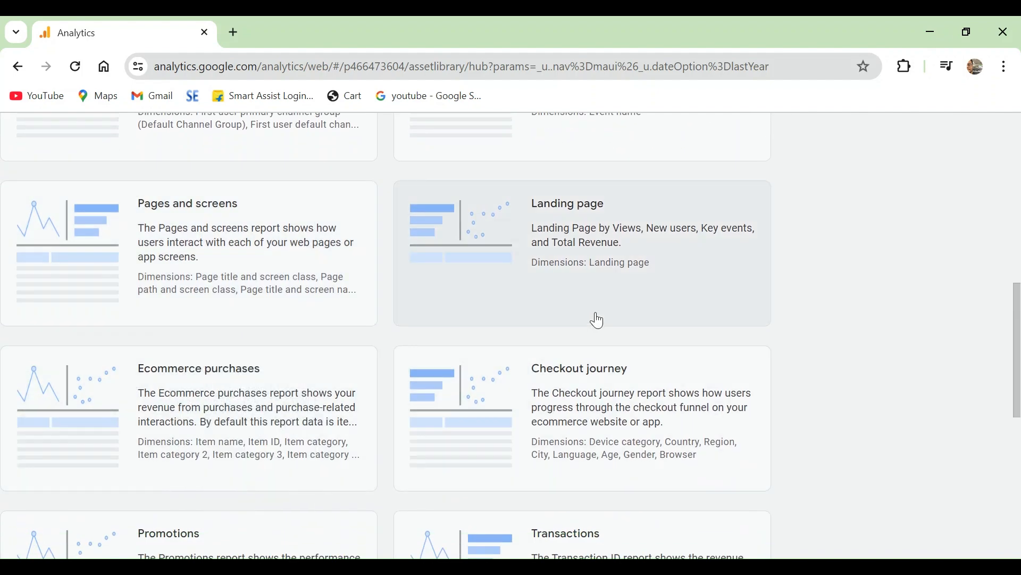
scroll(640, 372, "down", 9)
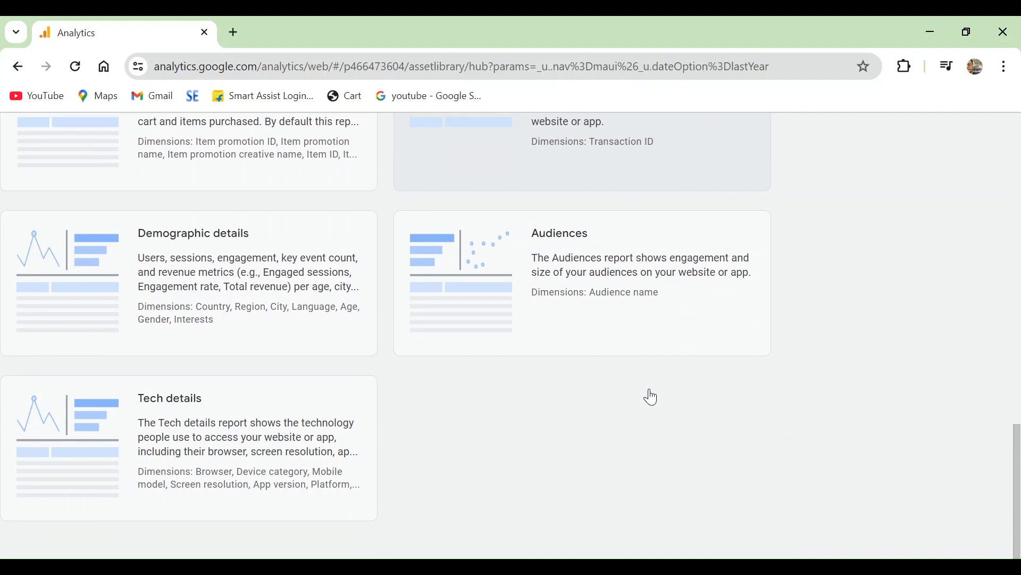
scroll(654, 398, "up", 15)
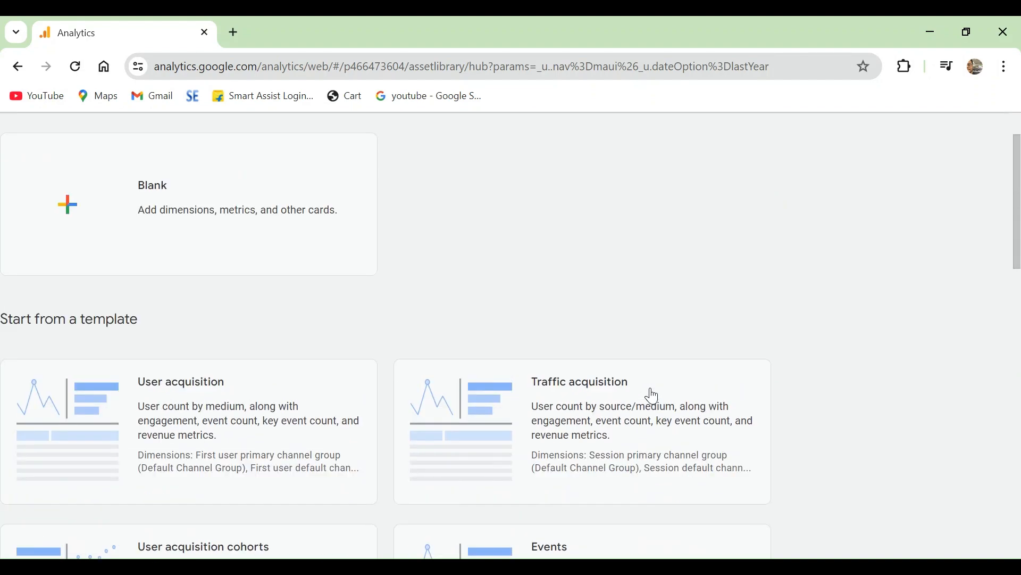
scroll(628, 380, "down", 3)
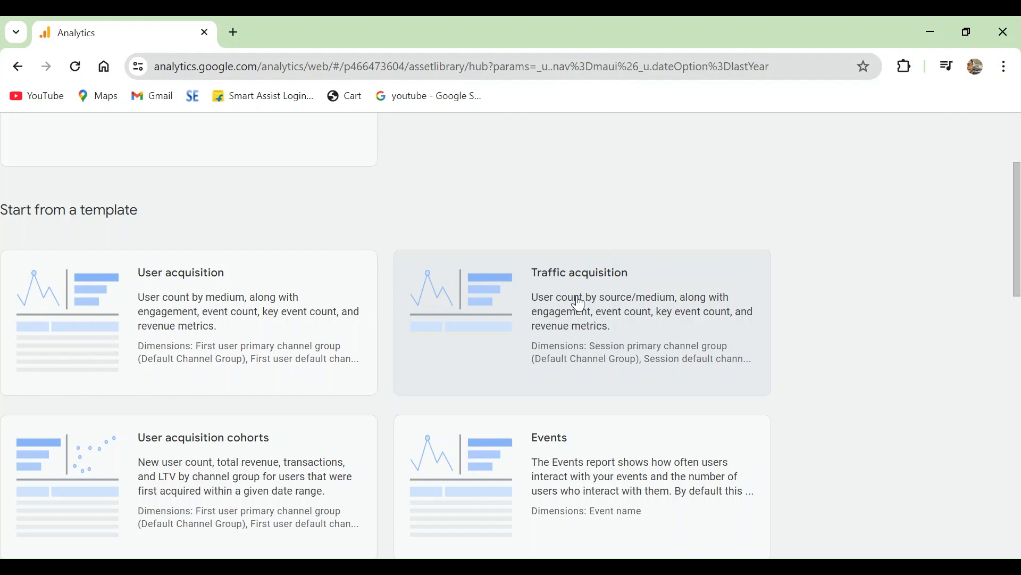
scroll(244, 355, "up", 3)
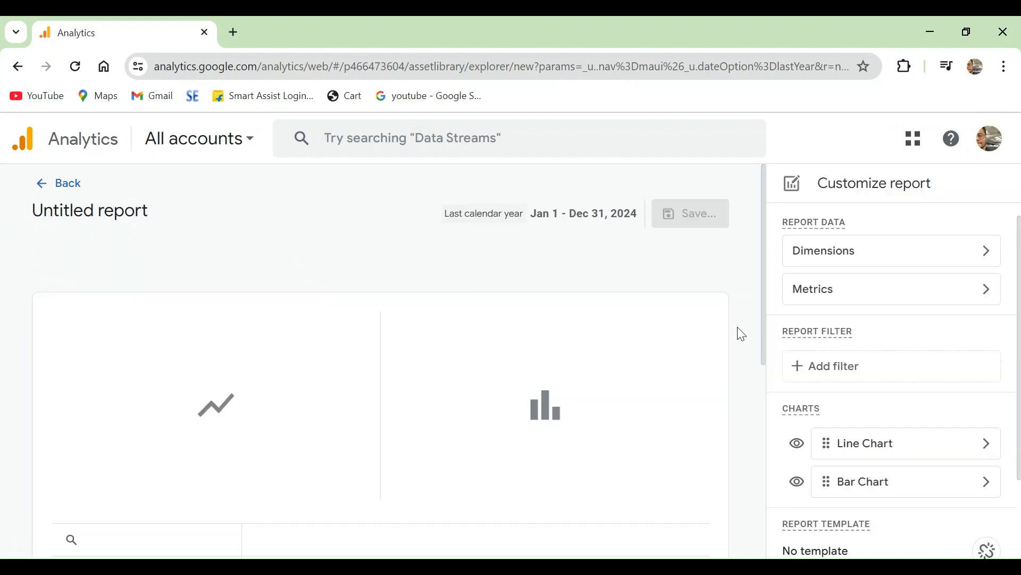
Examine the blank report's table and its customization options for data, filter, charts, template and summary cards.
scroll(302, 444, "down", 3)
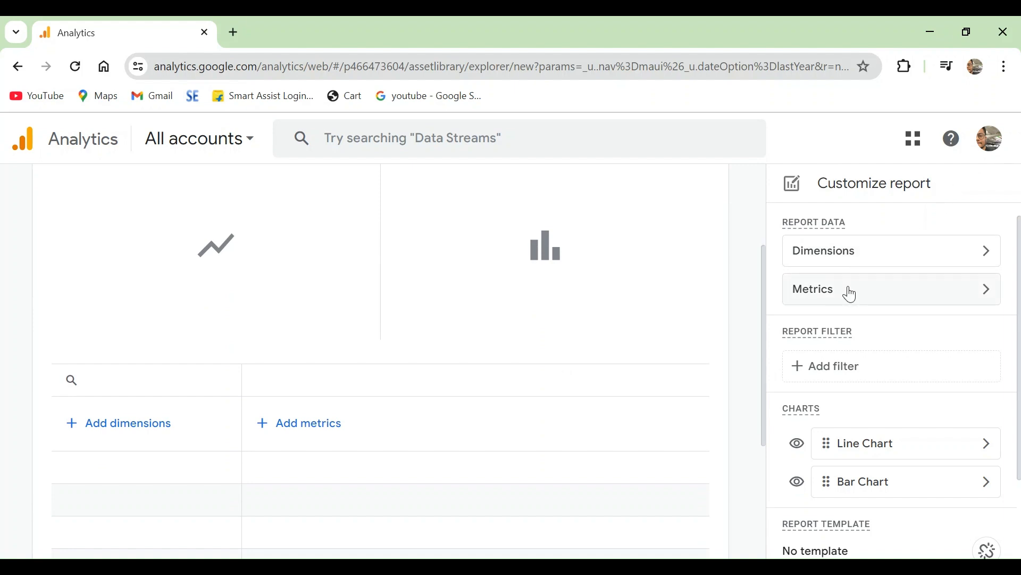
scroll(913, 394, "down", 2)
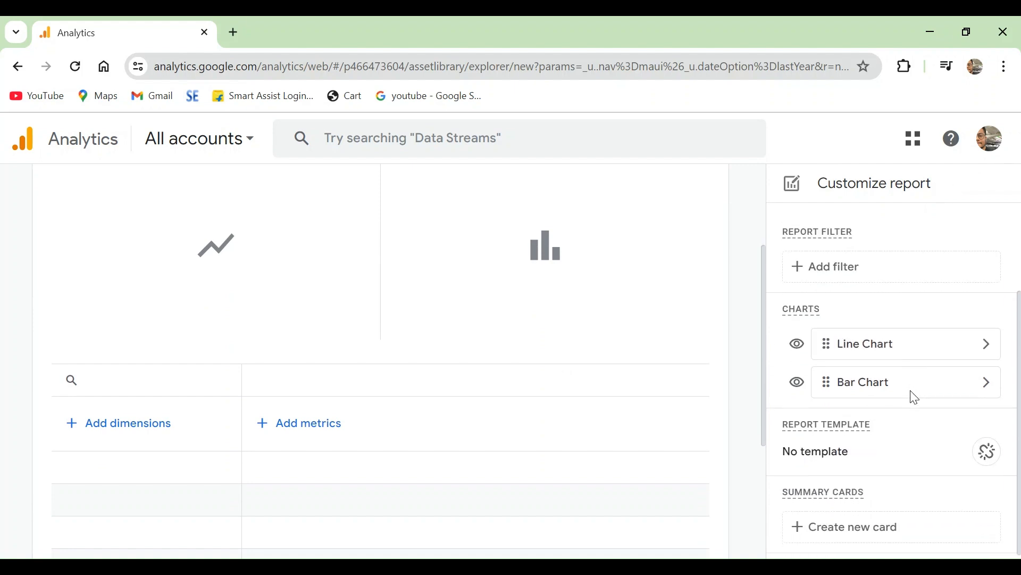